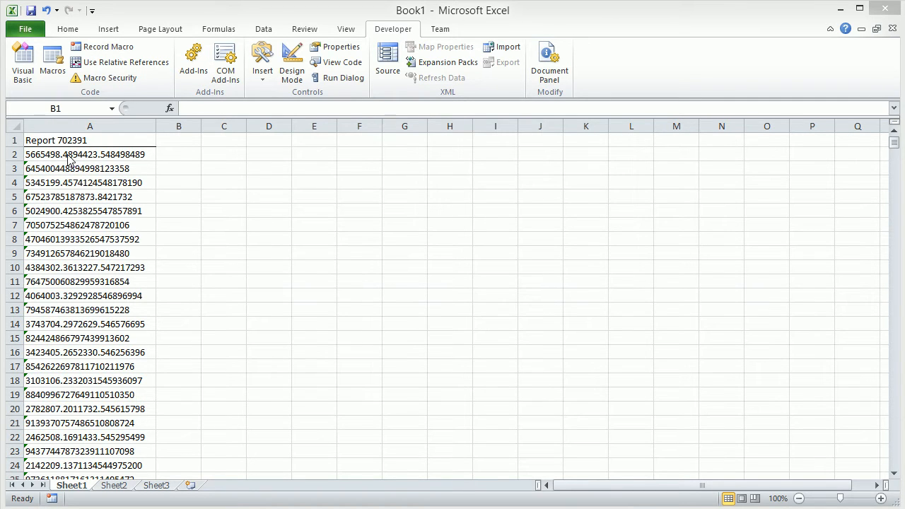
Step: Enter =FIND(".",A2) in cell B2 to locate the first period in A2
left_click(175, 154)
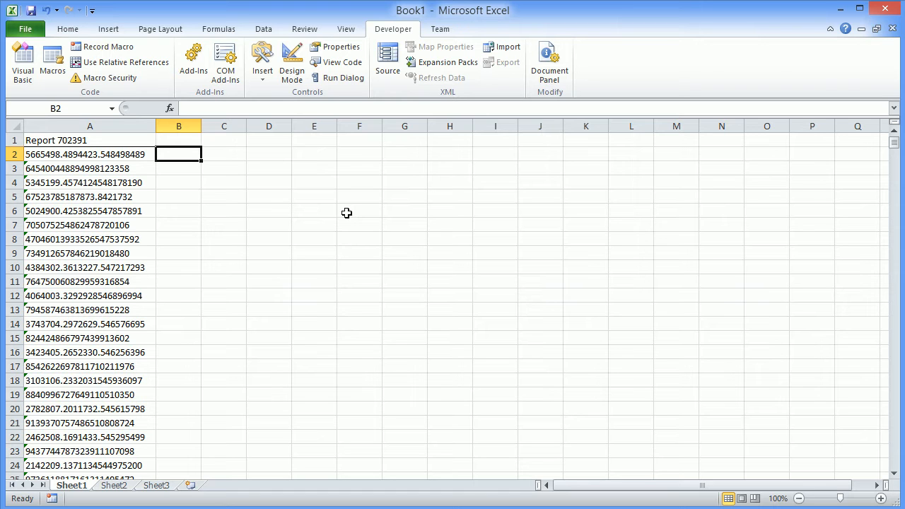
type("=")
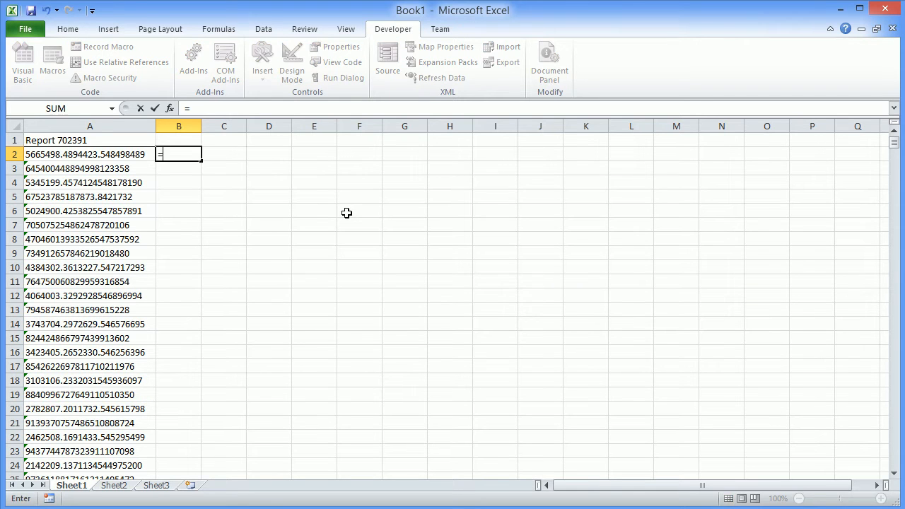
type("find(")
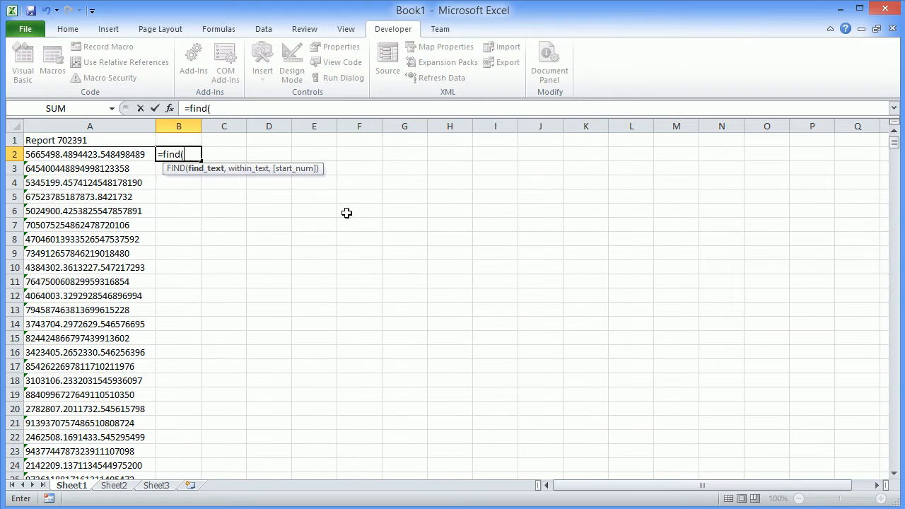
type("\".\",")
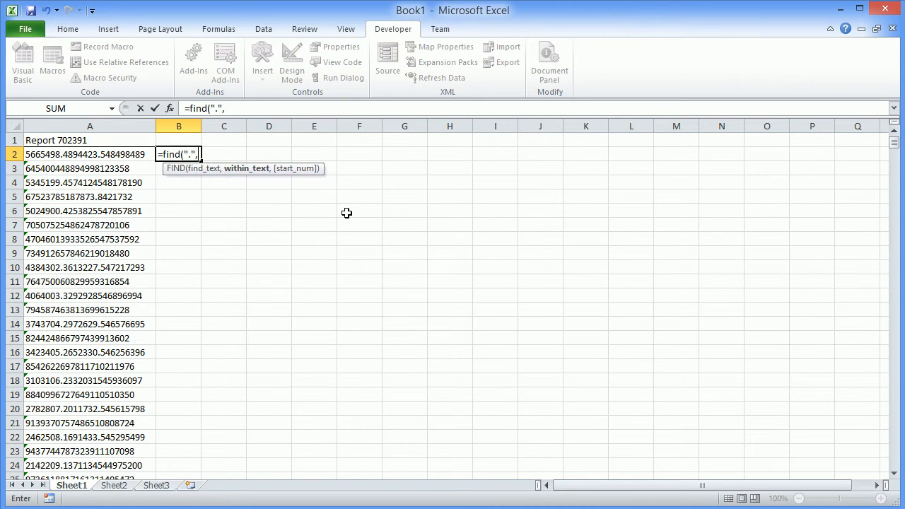
type("a2")
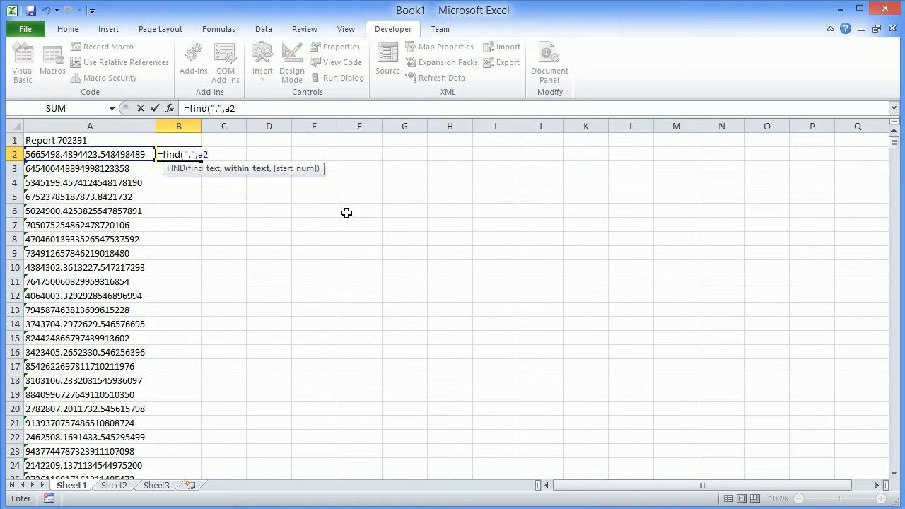
type(")")
key("Return")
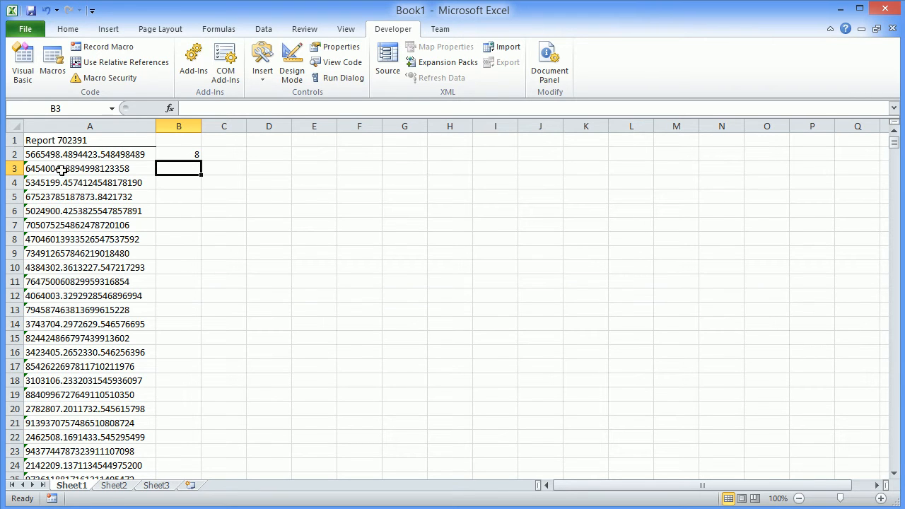
Step: Wrap the FIND formula in B2 in IFERROR with an empty string as the error value: =IFERROR(FIND(".",A2),"")
left_click(175, 154)
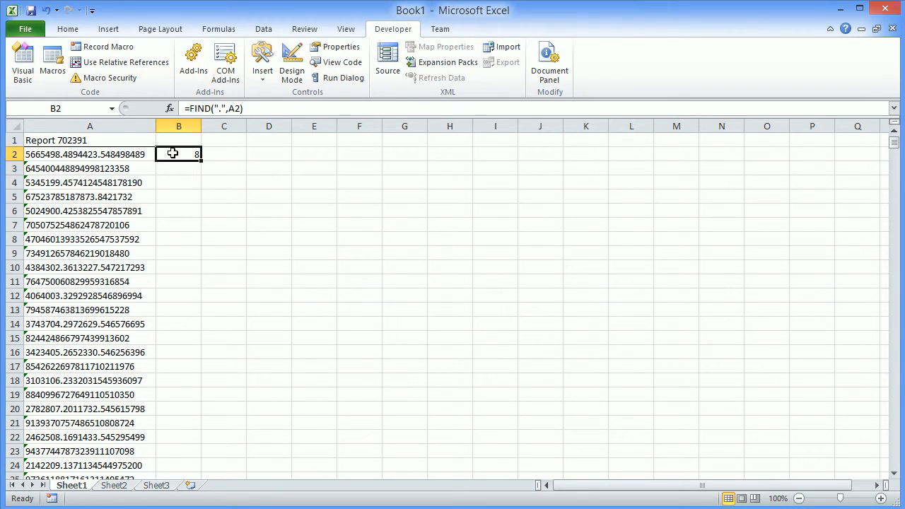
left_click(187, 108)
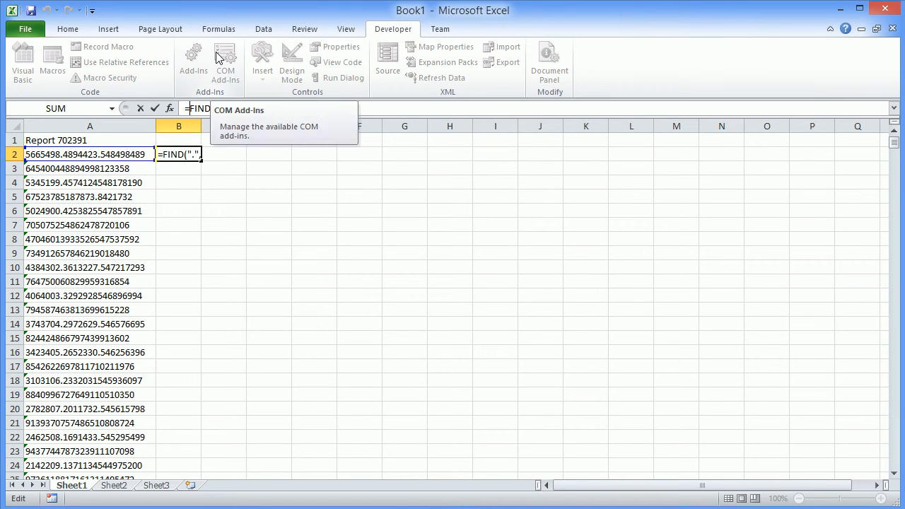
type("iferror")
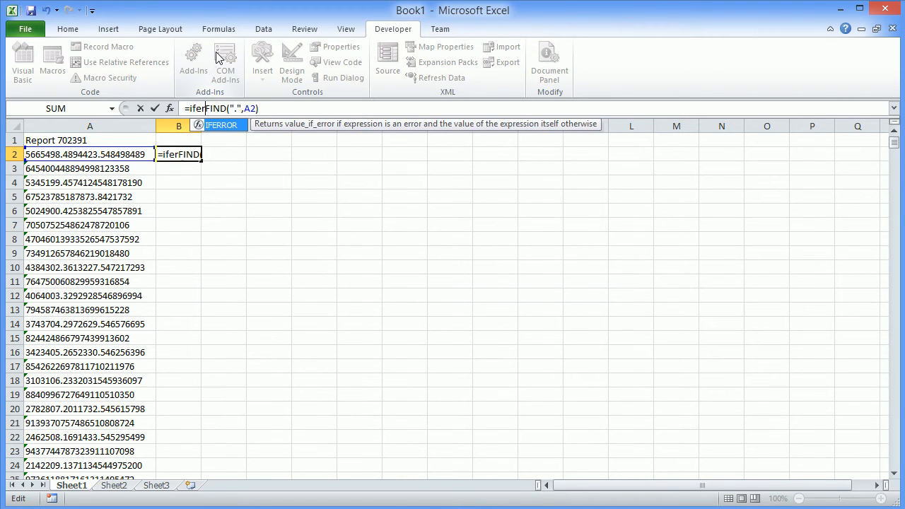
type("(")
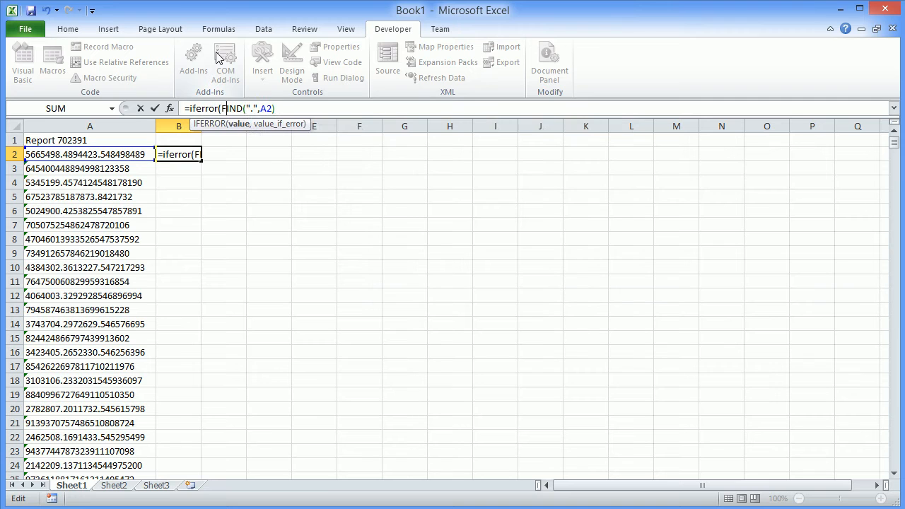
key("Right")
key("Right")
key("Right")
key("Right")
key("Right")
key("Right")
key("Right")
key("Right")
key("Right")
key("Right")
key("Right")
key("Right")
type(",\"\")")
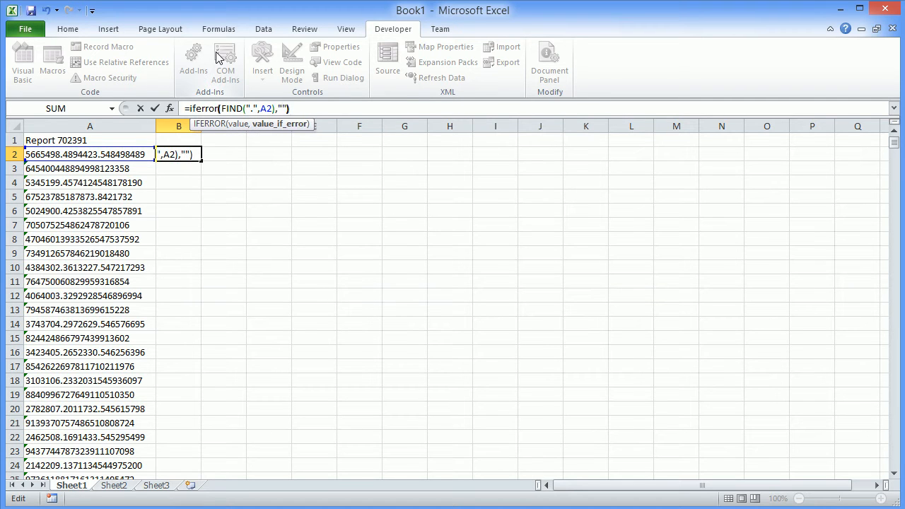
key("Return")
key("Up")
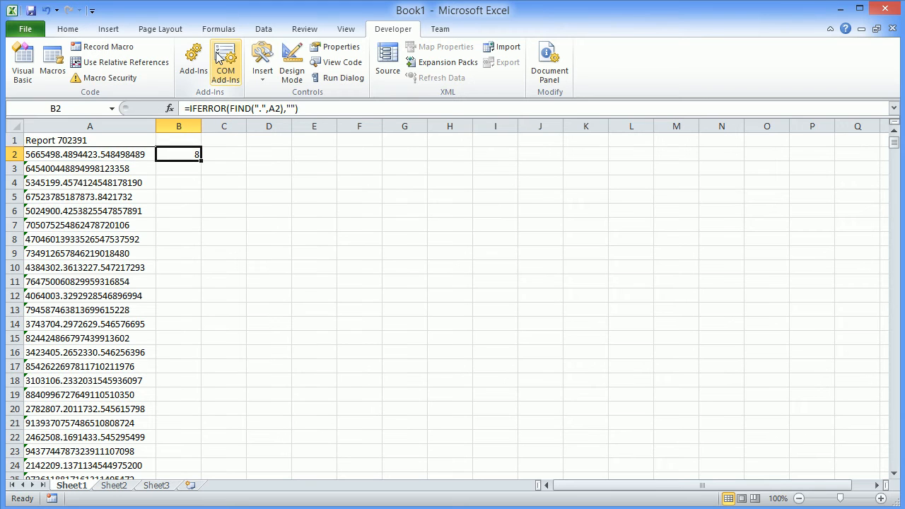
Step: Fill the B2 formula down column B alongside all the report numbers in column A
key("Left")
key("Right")
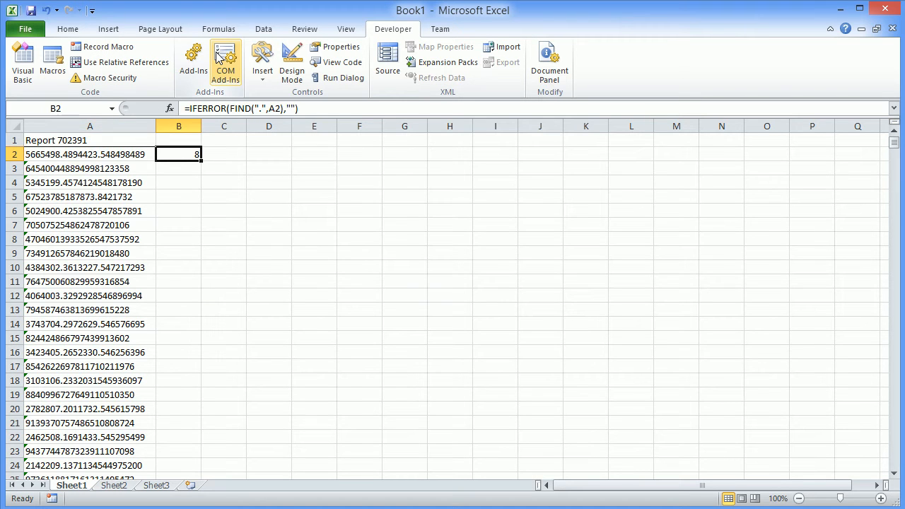
double_click(201, 160)
left_click(116, 216)
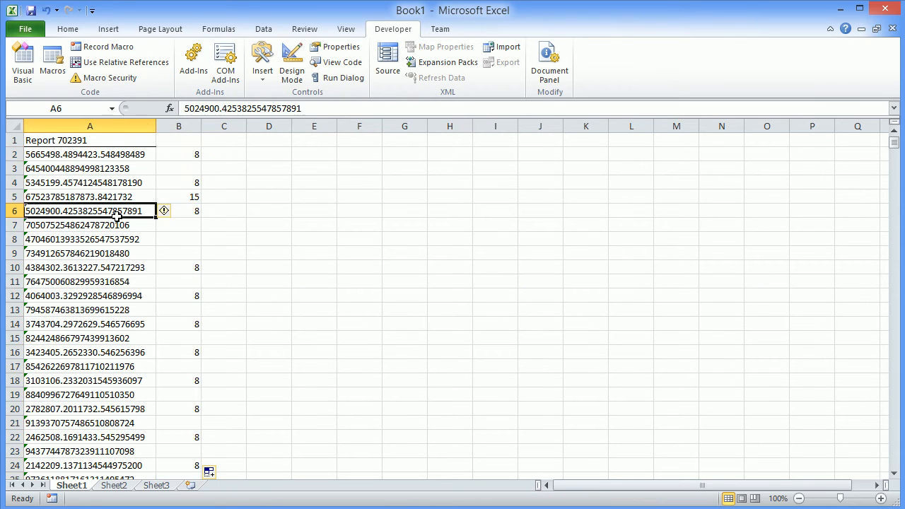
Step: Check how far the column B formula extends at the last data row, and return to the start of the sheet
key("ctrl+Down")
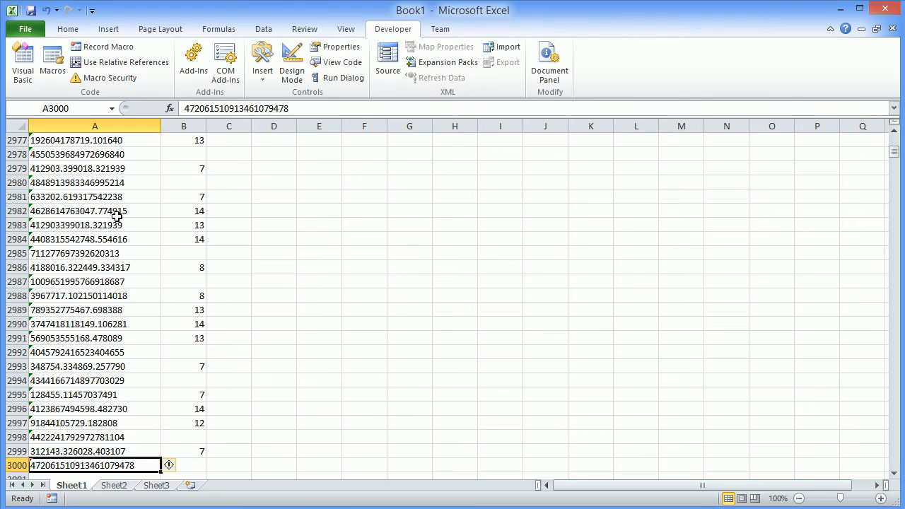
key("Right")
key("Left")
key("Right")
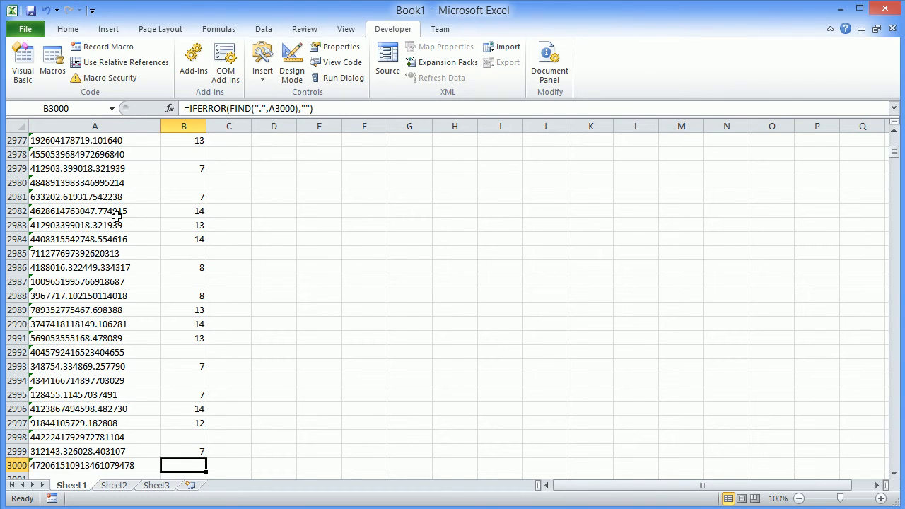
key("Left")
key("ctrl+Home")
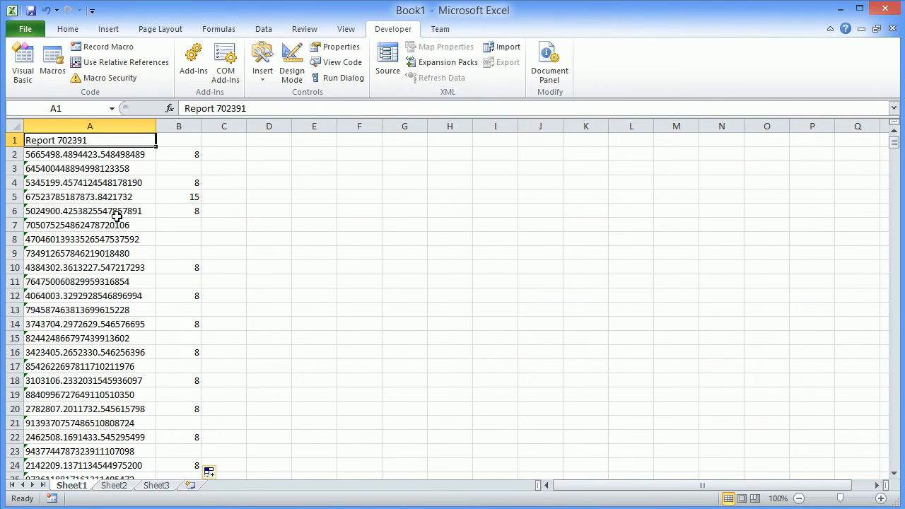
Step: Enter =IFERROR(FIND(".",A2,B2+1),"") in C2 to locate the second period, and fill it down column C
key("Right")
key("Down")
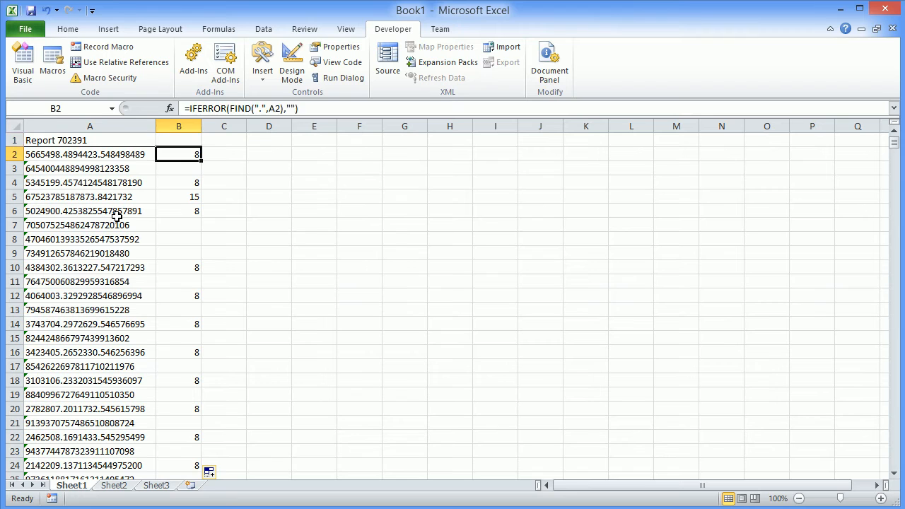
key("Right")
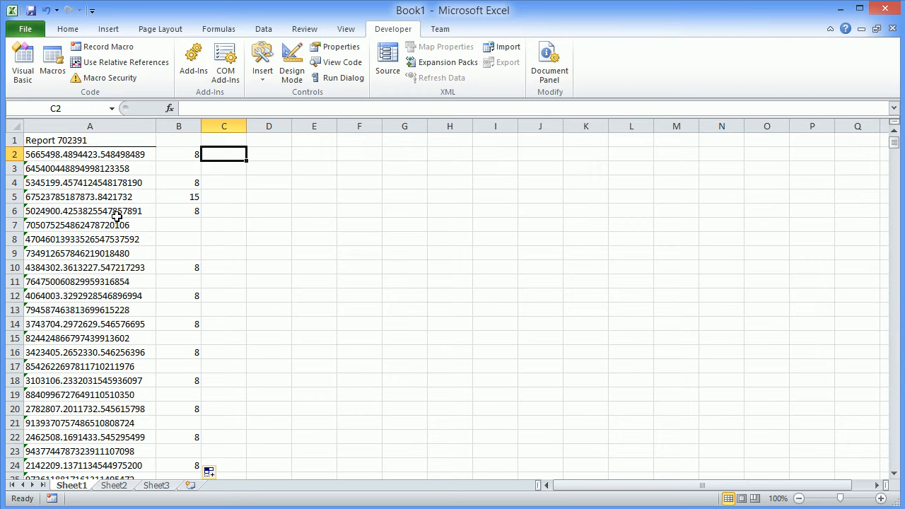
type("=i")
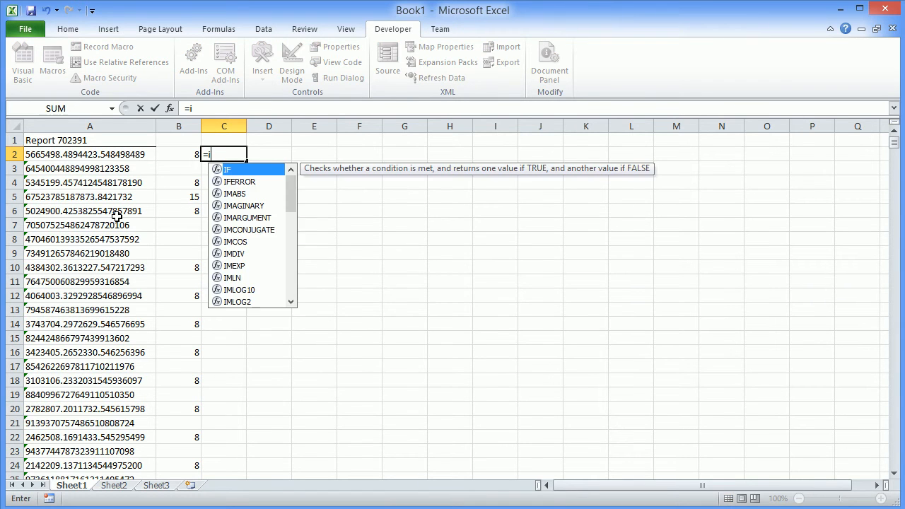
type("ferror(")
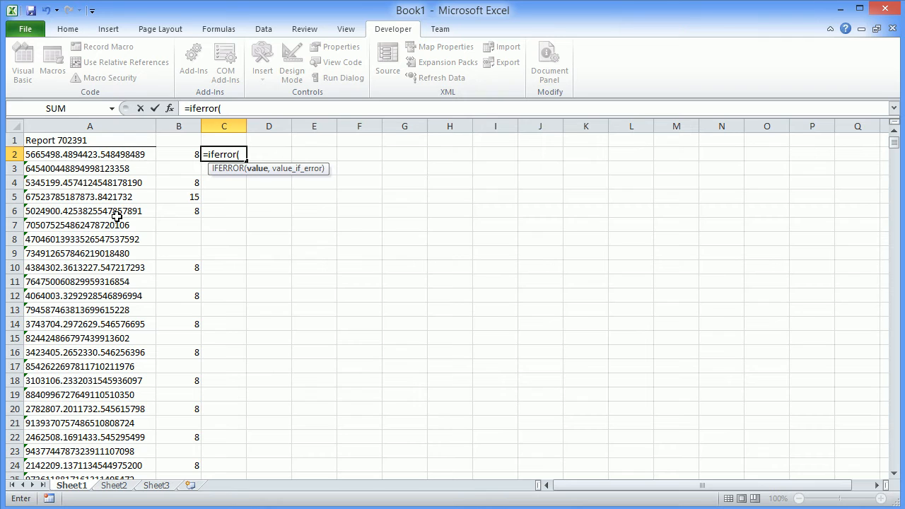
type("find")
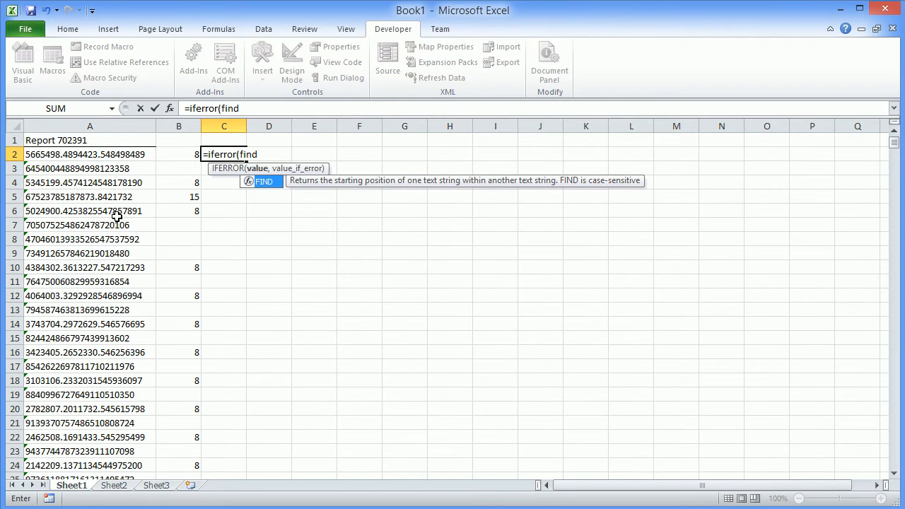
type("(\".\"")
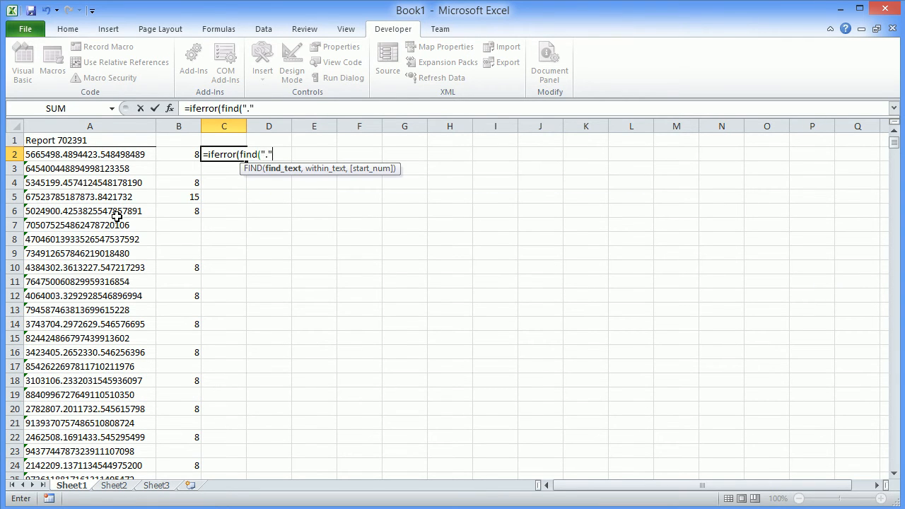
type(",")
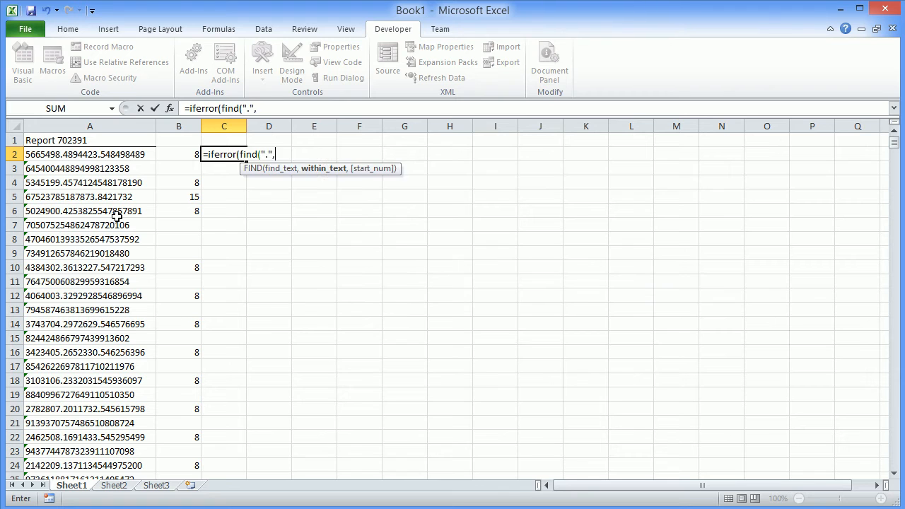
type("a2")
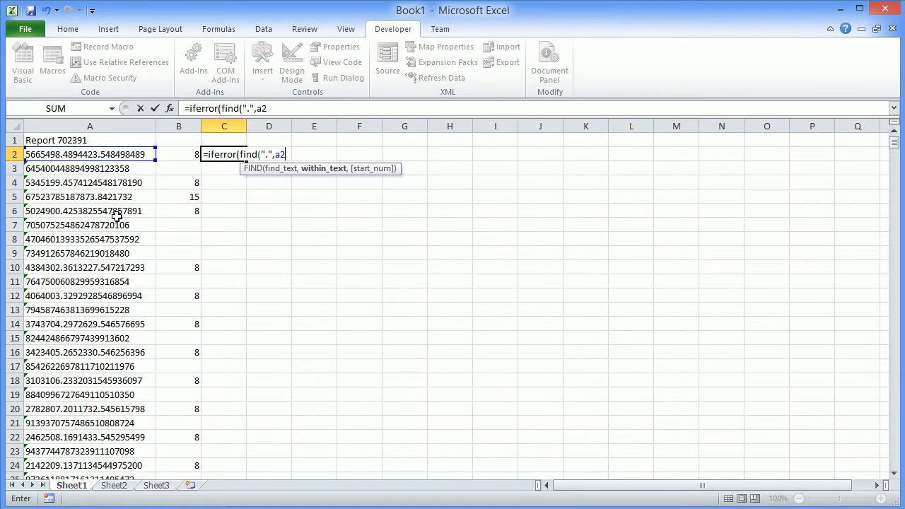
type(",")
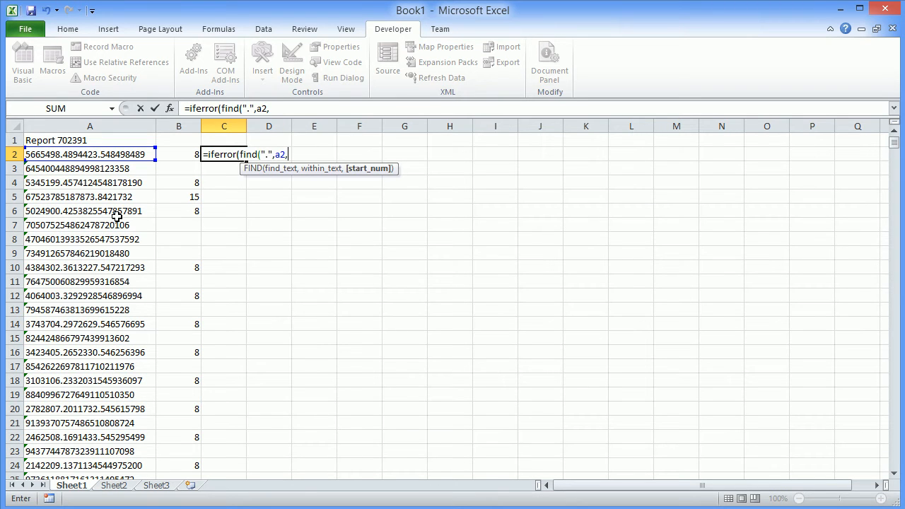
type("b")
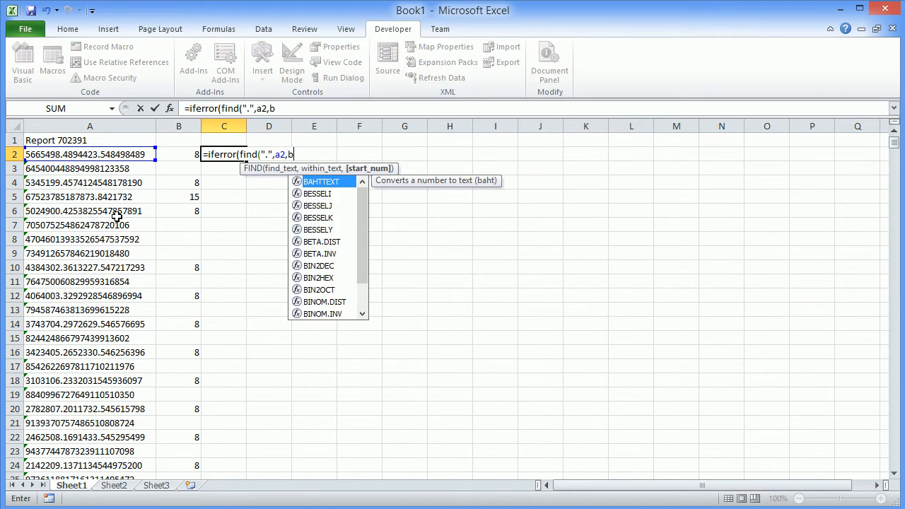
type("2+1)")
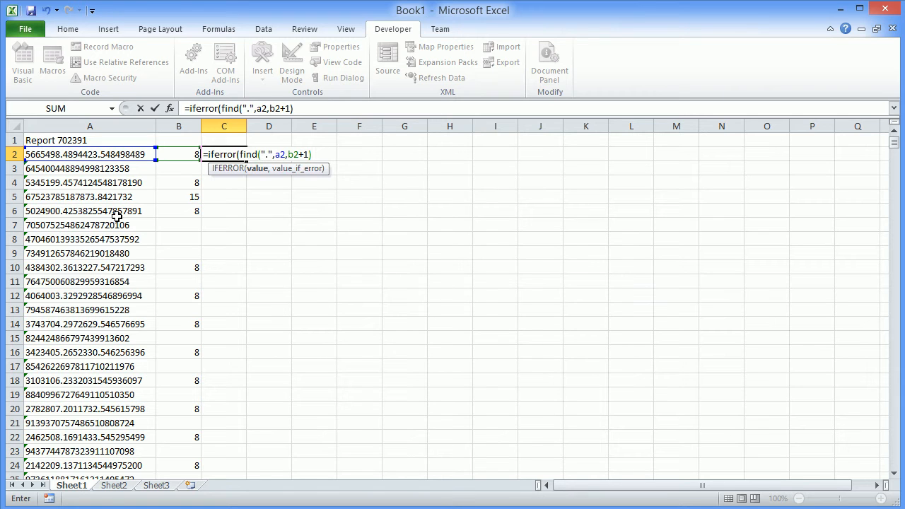
type(",\"\")")
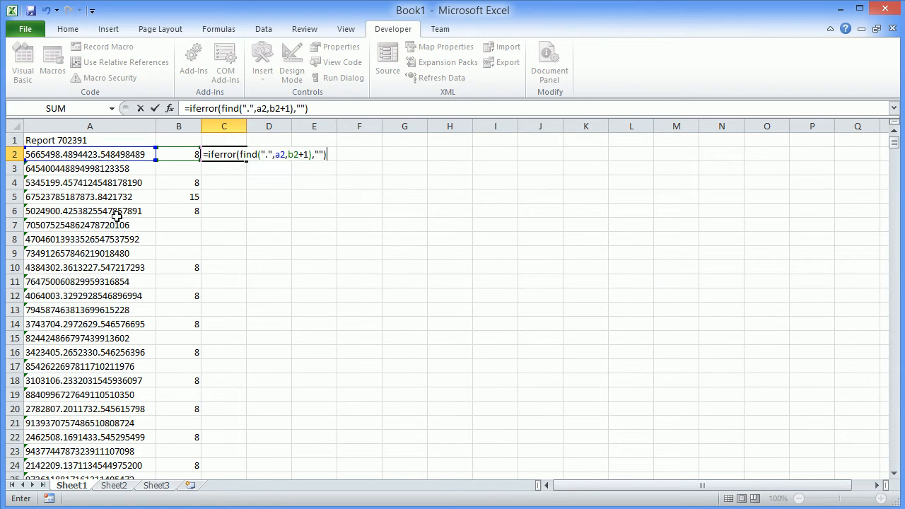
key("ctrl+Return")
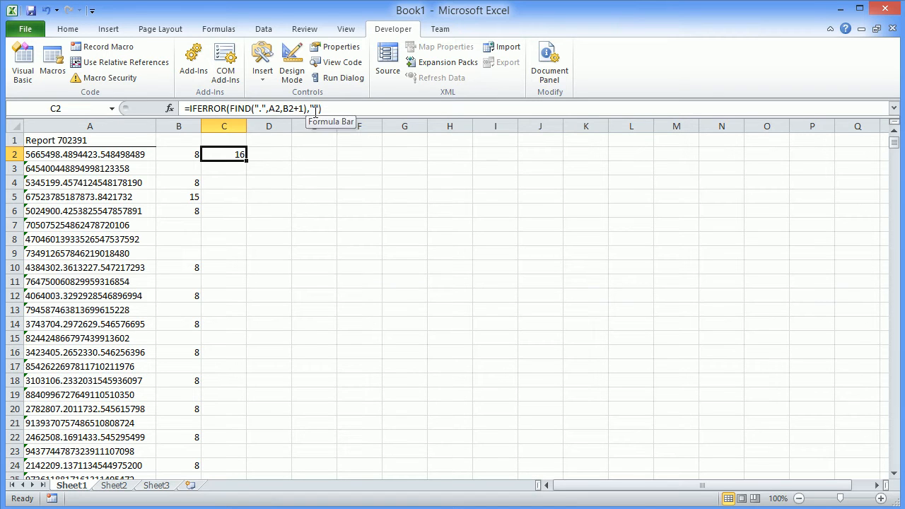
double_click(247, 160)
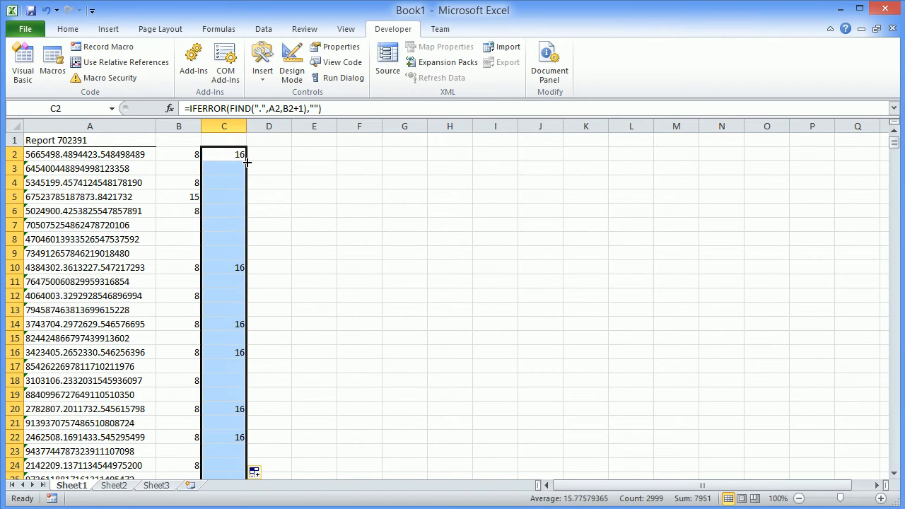
left_click(295, 265)
Step: Examine the rows with positions in both columns B and C, such as rows 2, 10, 16 and 14
left_click(192, 155)
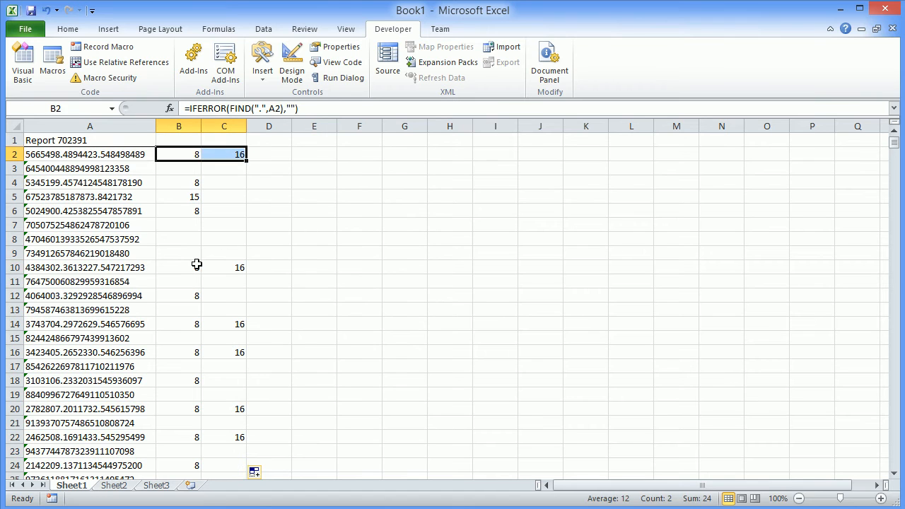
left_click(196, 267)
left_click_drag(218, 265, 219, 267)
left_click_drag(196, 350, 229, 351)
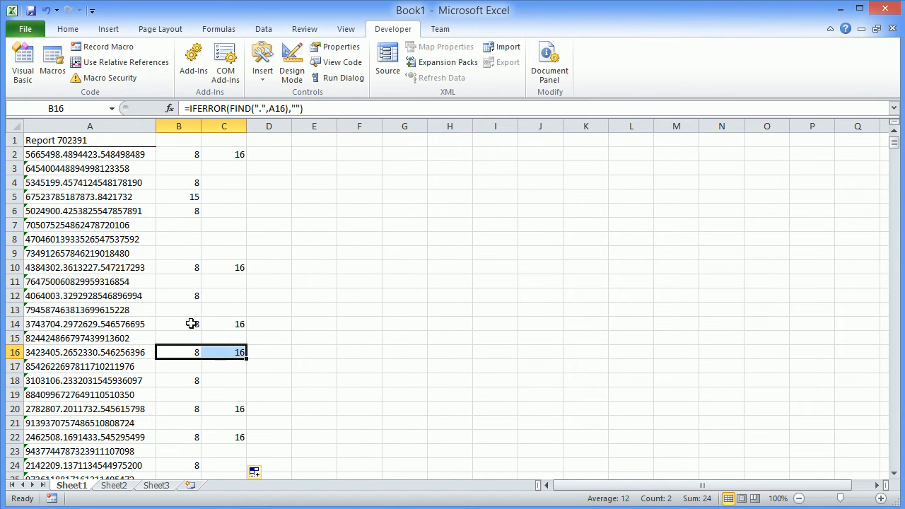
left_click_drag(188, 323, 241, 323)
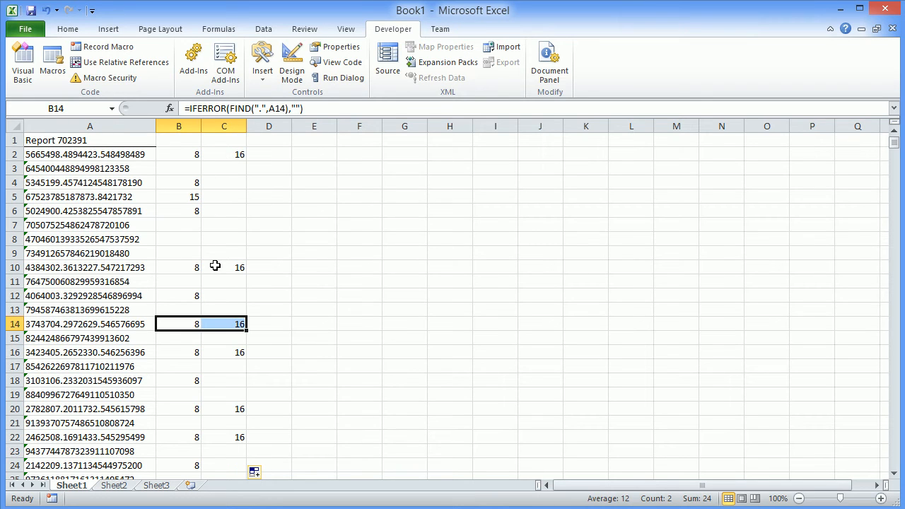
Step: Try C2's formula without the IFERROR wrapper, as =(FIND(".",A2,B2+1)), and fill it down to C5
left_click(230, 155)
left_click_drag(226, 109, 194, 108)
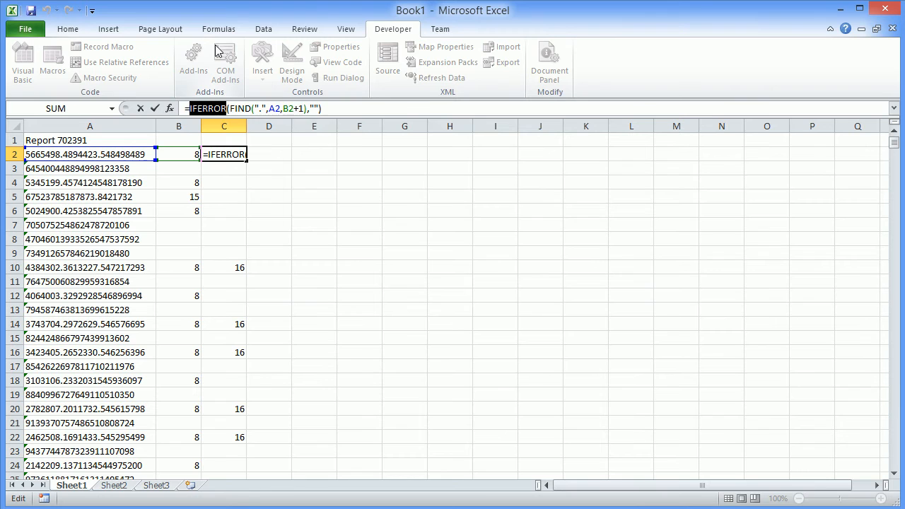
key("Delete")
key("Right")
key("Right")
key("Right")
key("Right")
key("Right")
key("Right")
key("Right")
key("Right")
key("Right")
key("Right")
key("Right")
key("Right")
key("Right")
key("Right")
key("Right")
key("Right")
key("Right")
key("Right")
key("Right")
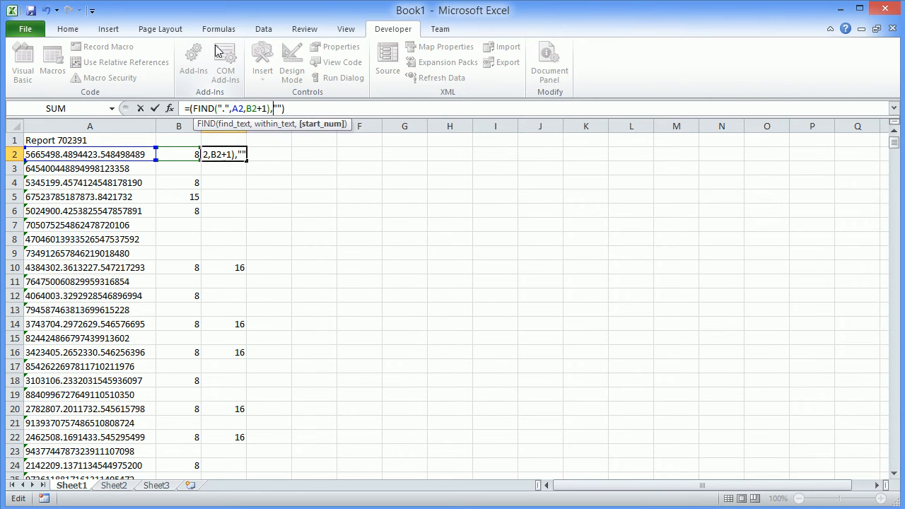
key("Delete")
key("Delete")
key("BackSpace")
key("Return")
key("Up")
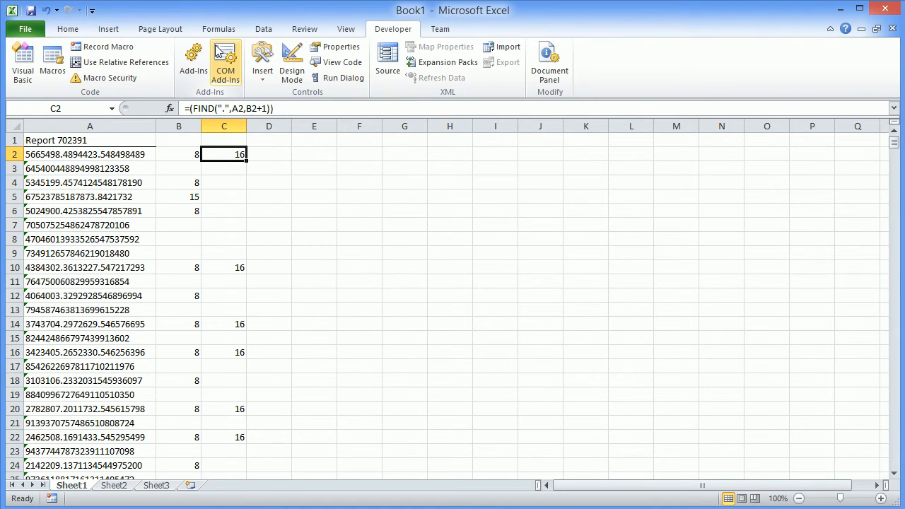
left_click_drag(246, 162, 243, 203)
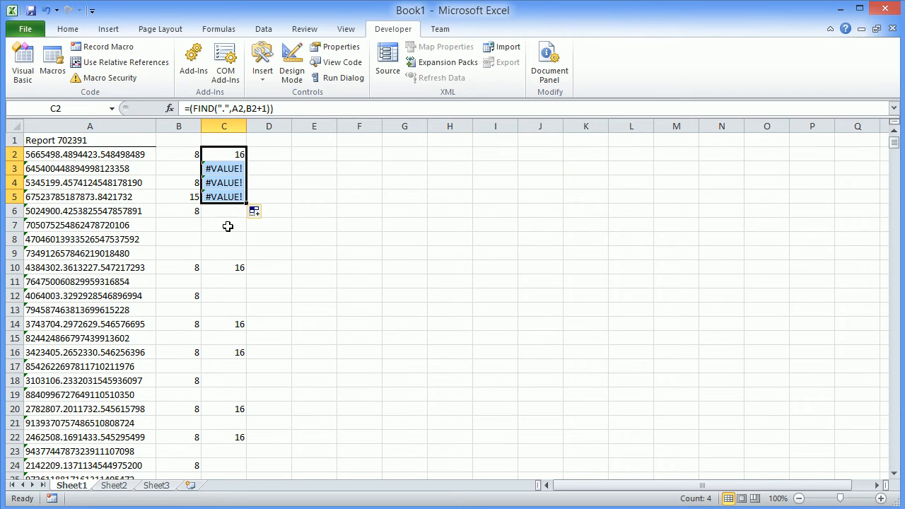
Step: Restore the IFERROR version of the formula in C2:C6 by copying it from an intact cell below
left_click(228, 221)
key("ctrl+c")
key("ctrl+v")
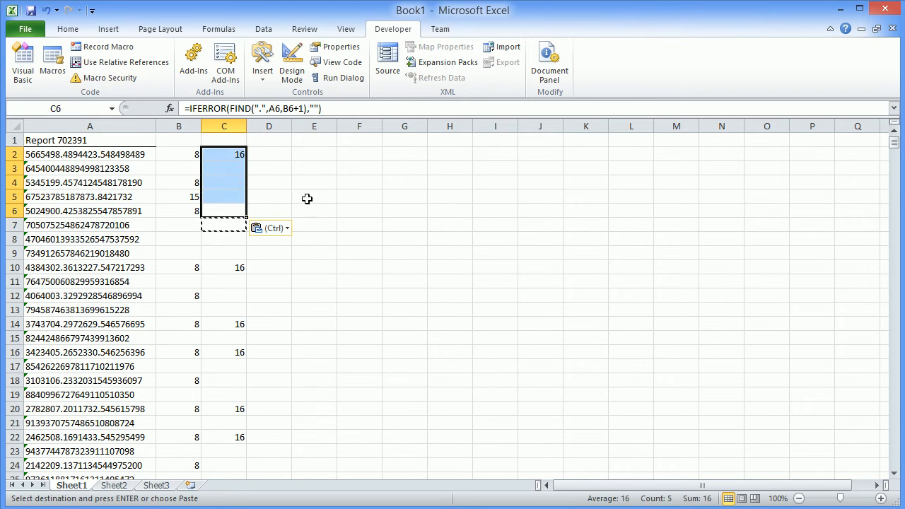
left_click(283, 168)
left_click(264, 152)
key("Escape")
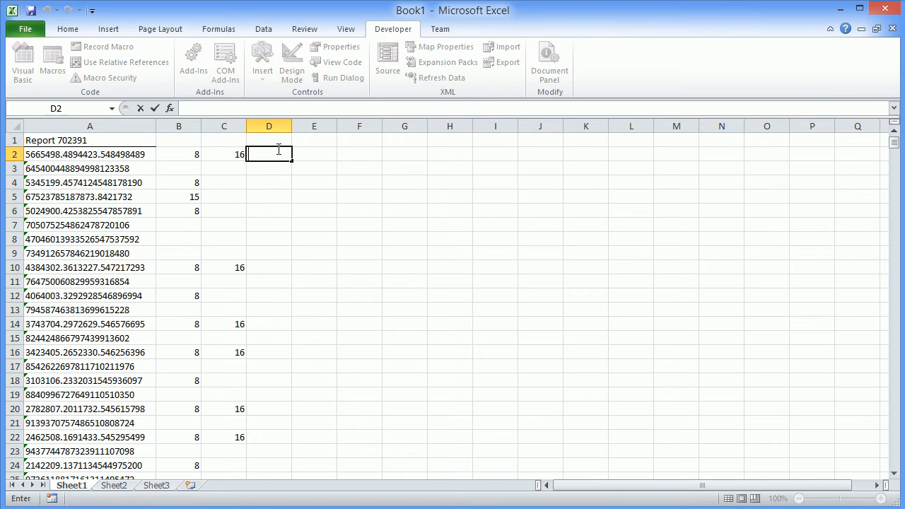
Step: Enter =MID(A2,B2+1,C2-B2-1) in D2 to extract the digits between the first and second periods
left_click(266, 168)
left_click(266, 152)
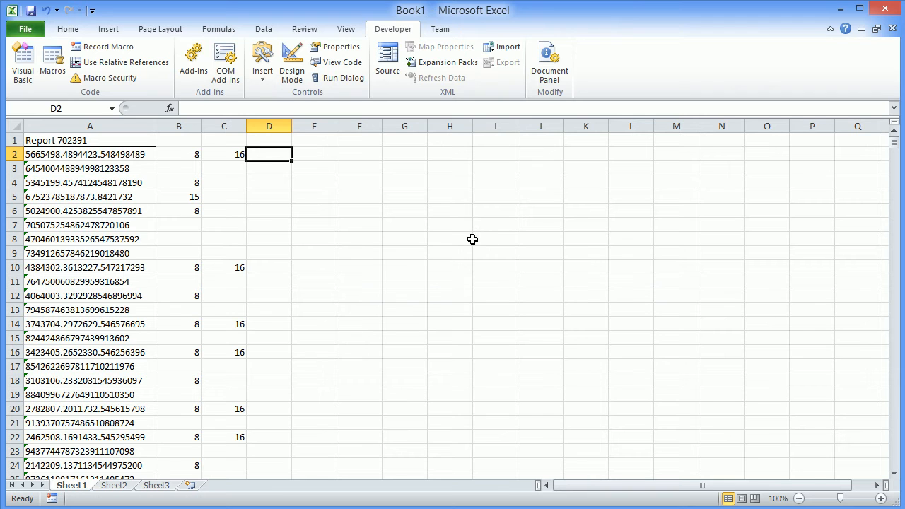
type("=")
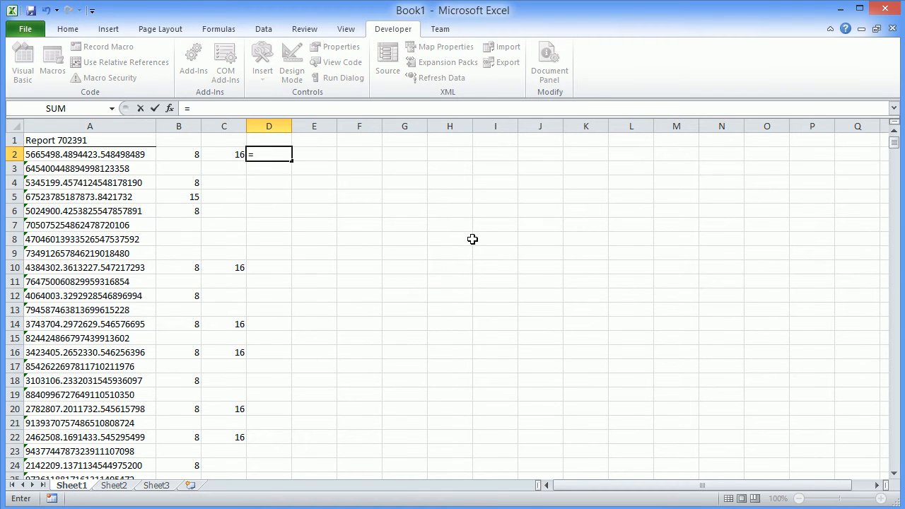
type("mid")
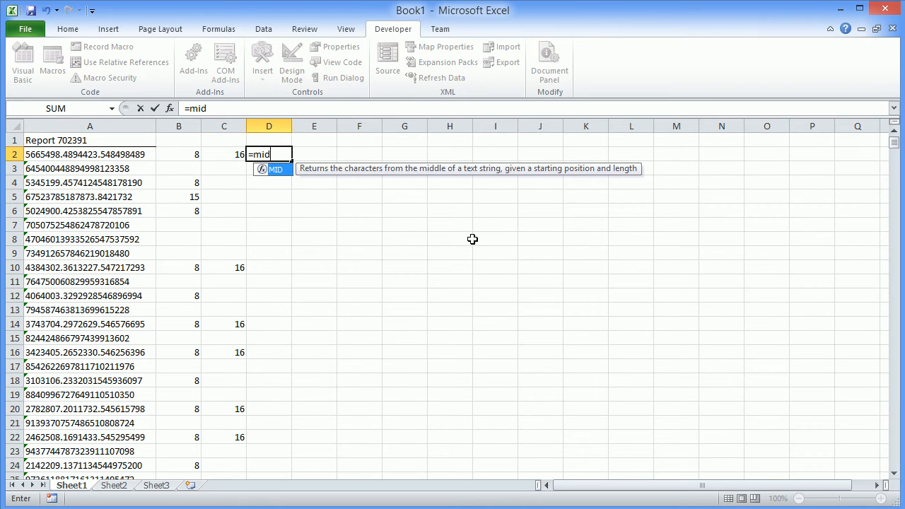
type("(")
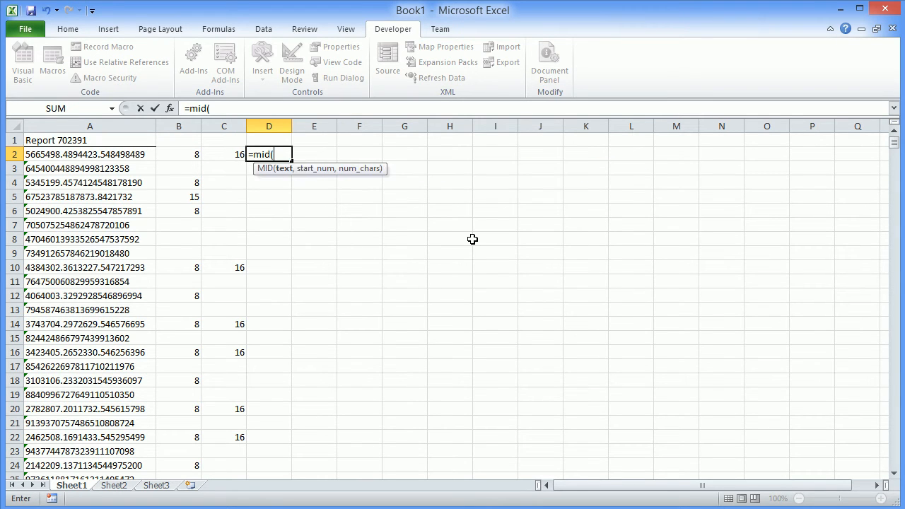
key("Left")
key("Left")
type("+1")
key("BackSpace")
key("BackSpace")
key("BackSpace")
key("BackSpace")
left_click(103, 156)
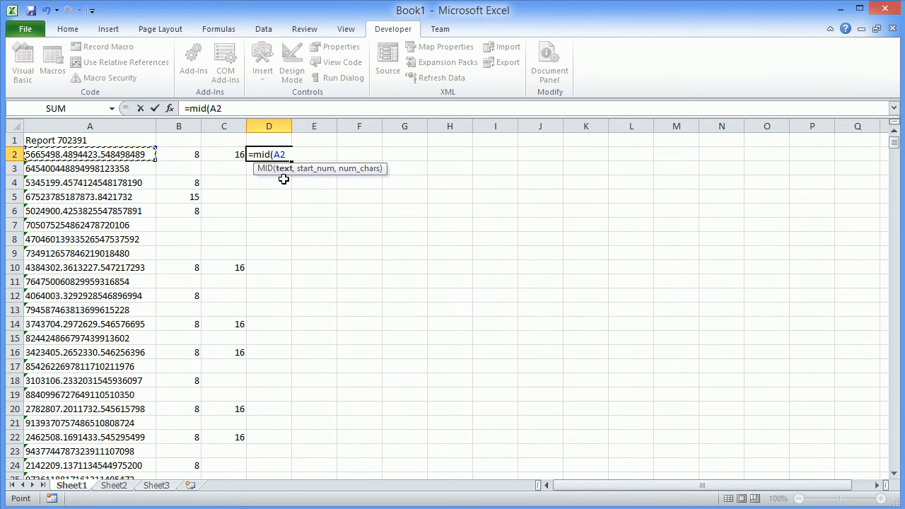
type(",b")
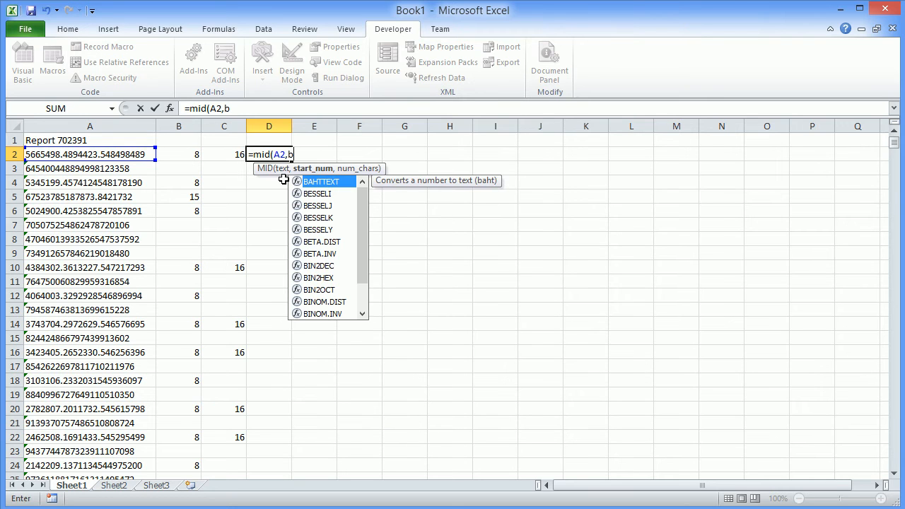
type("2+1")
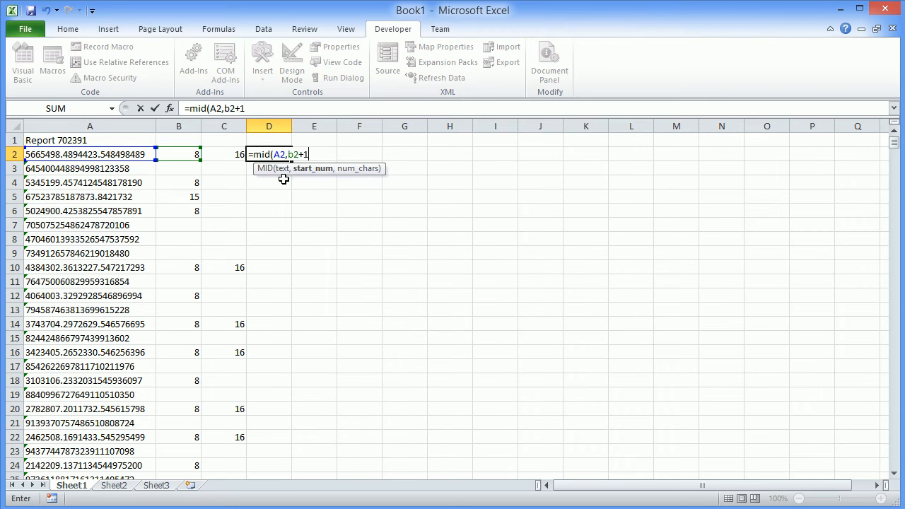
type(",")
type("c2")
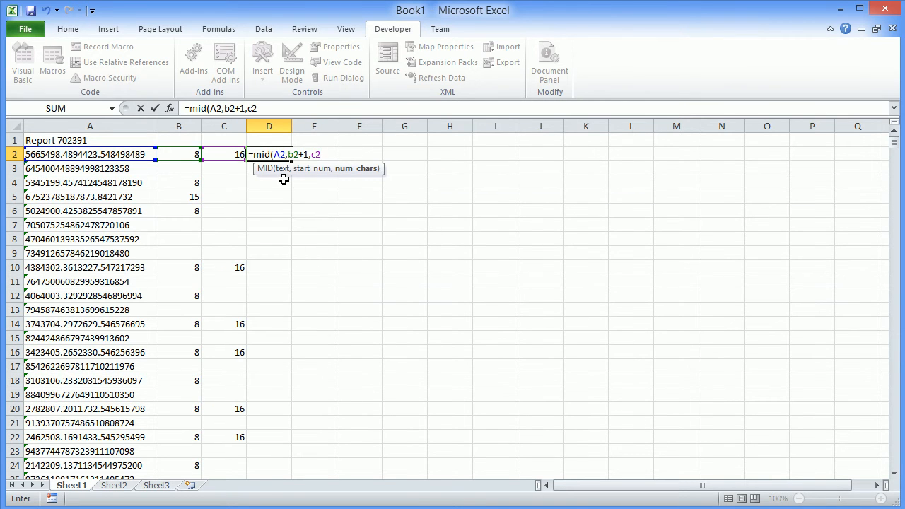
type("-b2")
type("-1)")
key("Return")
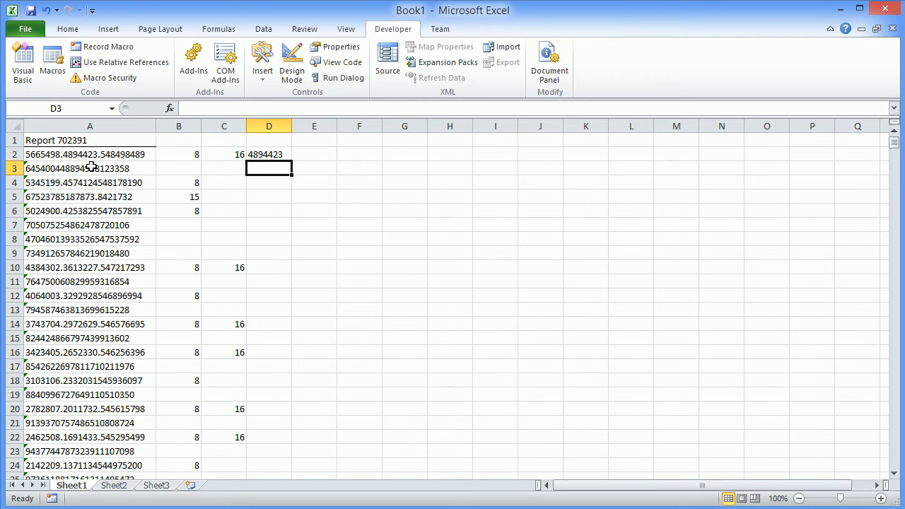
Step: Wrap D2's formula as =IFERROR(MID(A2,B2+1,C2-B2-1),"") and fill it down column D
left_click(263, 158)
left_click(189, 109)
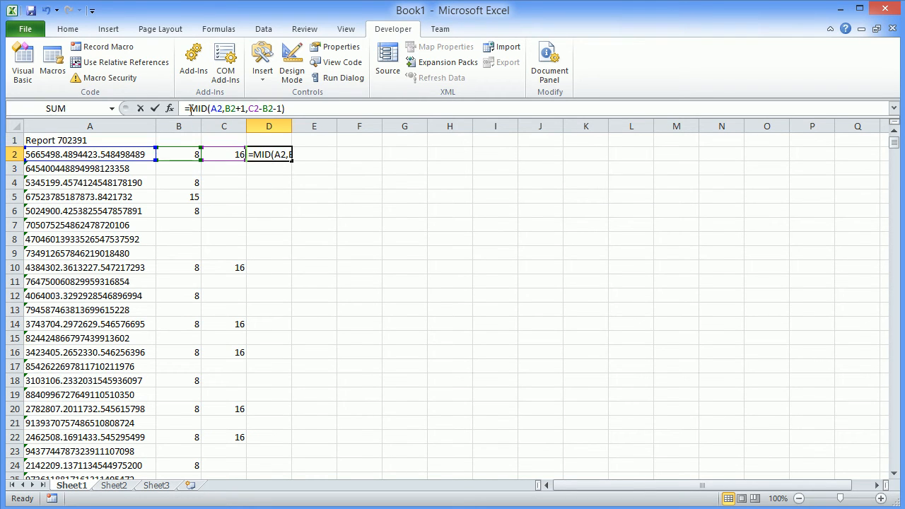
type("iferror")
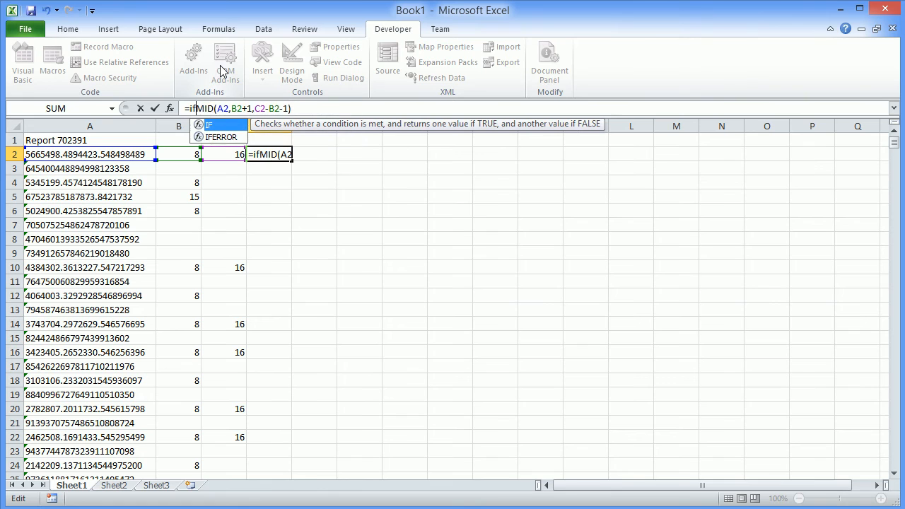
type("(")
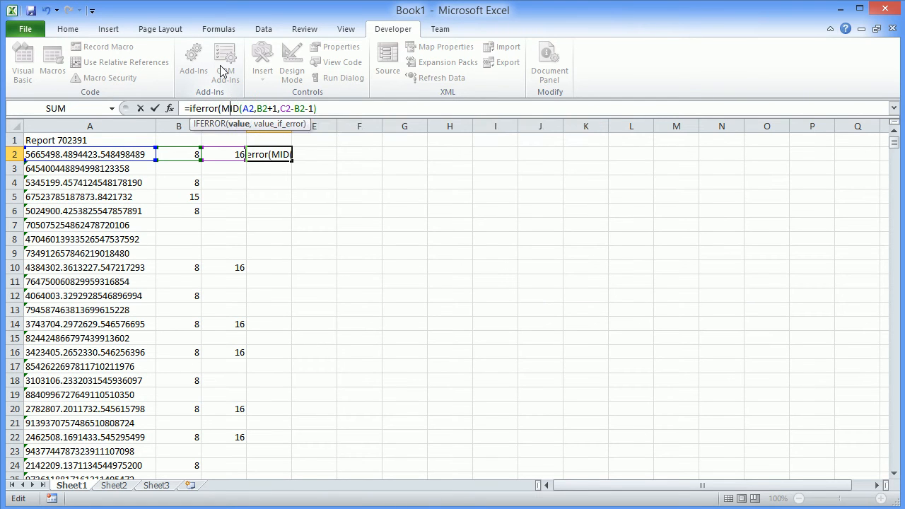
key("Right")
key("Right")
key("Right")
key("Right")
key("Right")
key("Right")
key("Right")
key("Right")
key("Right")
key("Right")
key("Right")
key("Right")
key("Right")
key("Right")
key("Right")
key("Right")
key("Right")
key("Right")
type(",\"\"")
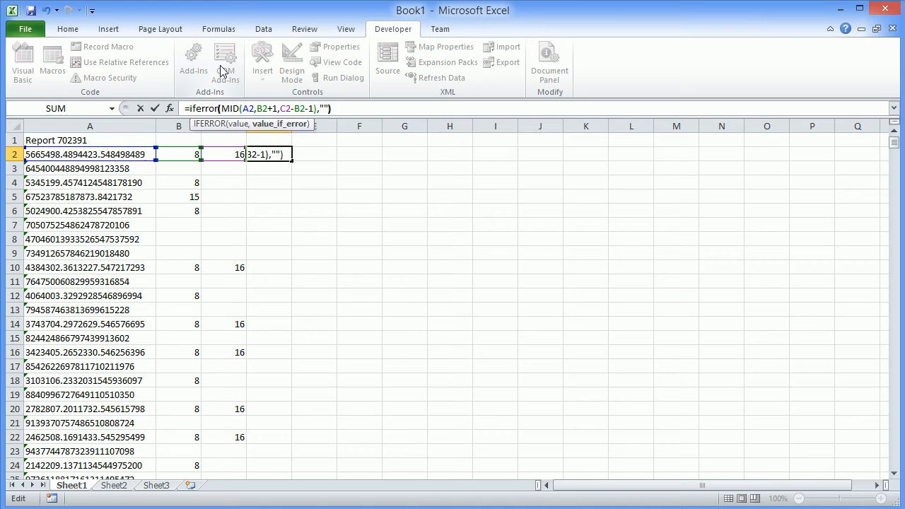
key("ctrl+Return")
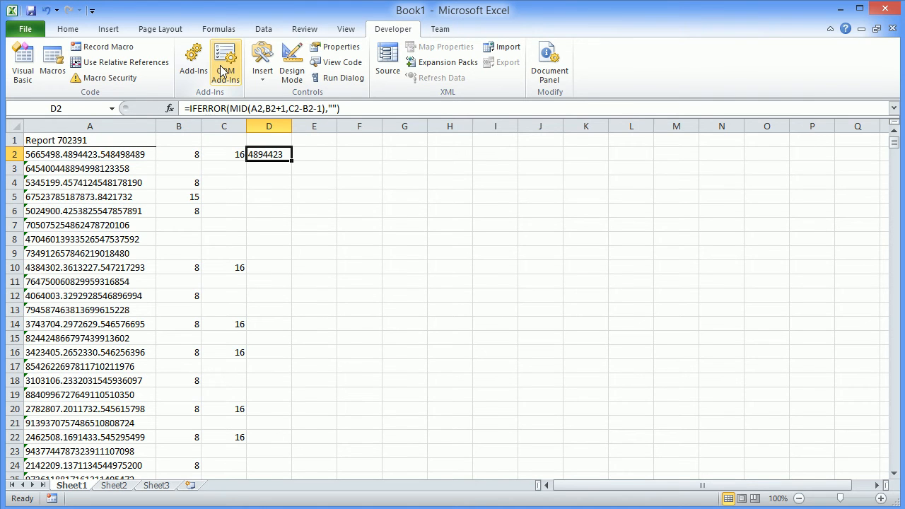
double_click(291, 162)
left_click(327, 181)
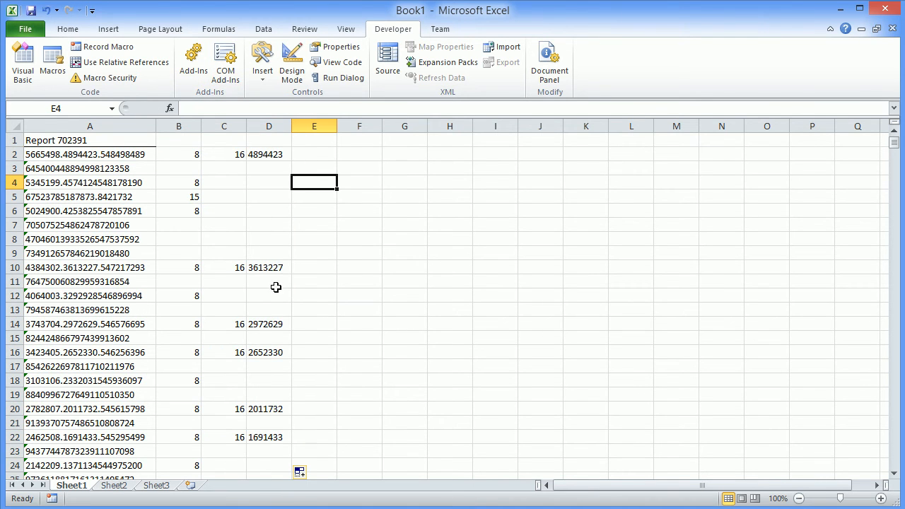
Step: Compare the period positions in columns B and C with the extracted values in column D for rows such as 20, 16, 14, 10 and 2
left_click_drag(192, 324, 223, 352)
left_click_drag(191, 408, 231, 409)
left_click(264, 419)
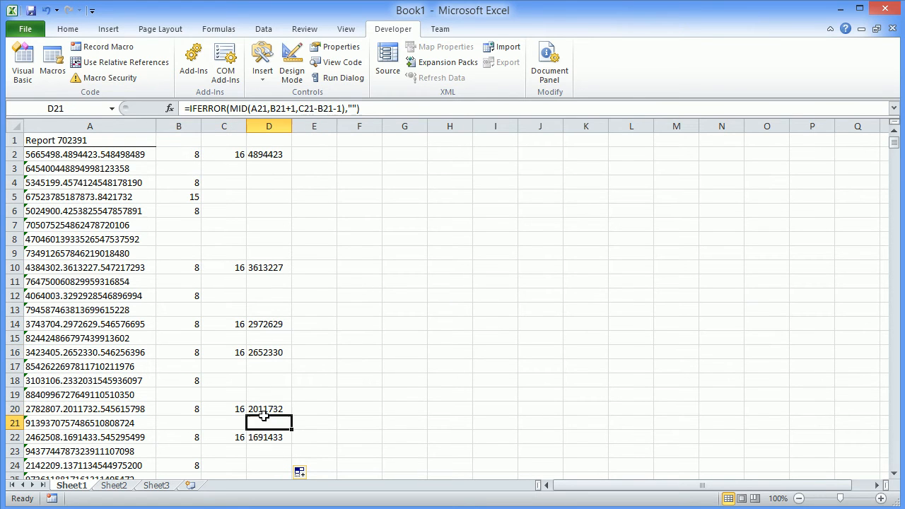
left_click(263, 354)
left_click(267, 322)
left_click(269, 267)
left_click(267, 154)
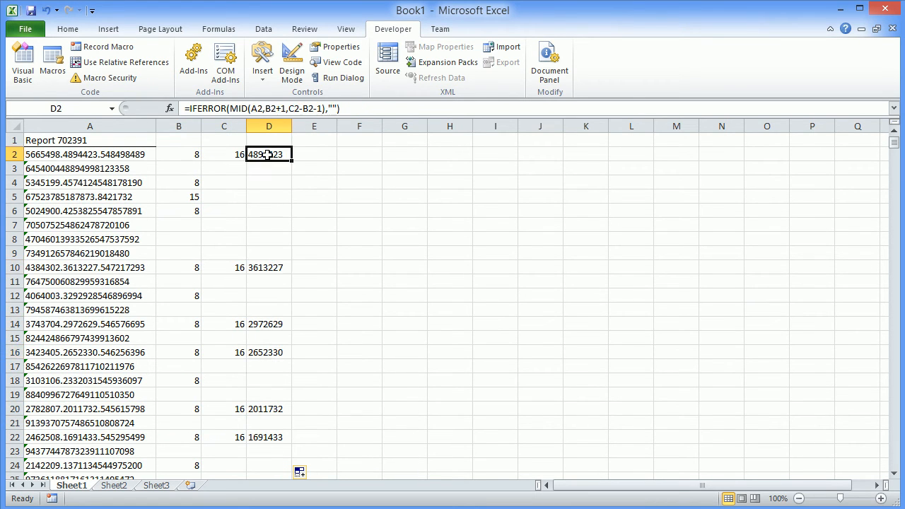
left_click(304, 154)
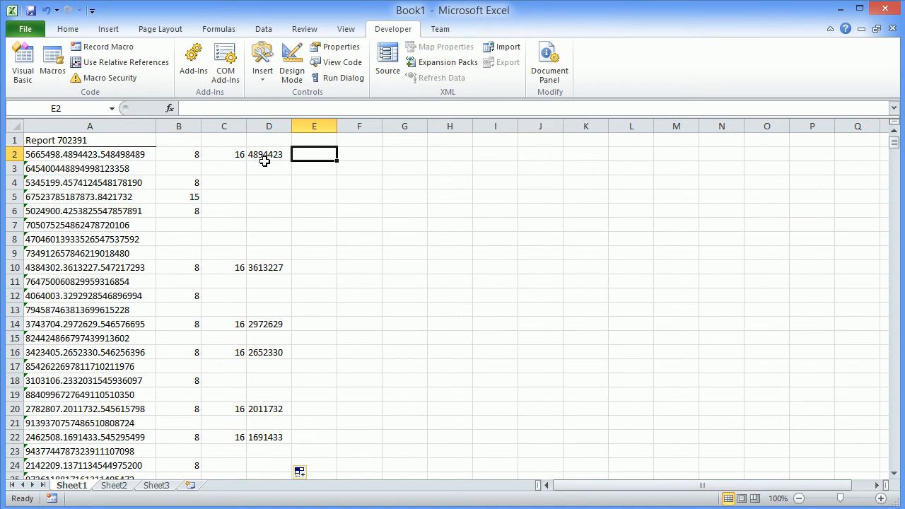
Step: Filter column D to exclude blanks so only the rows with an extracted middle number are listed
left_click(269, 126)
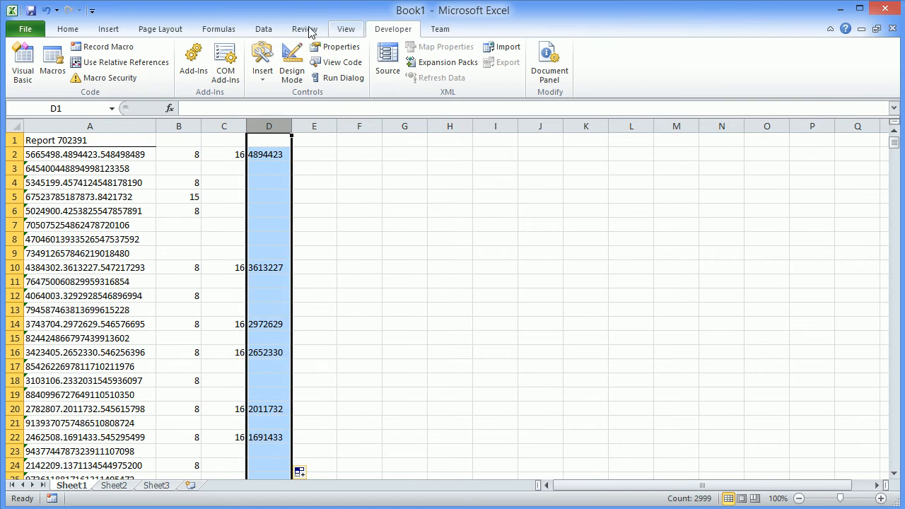
left_click(263, 29)
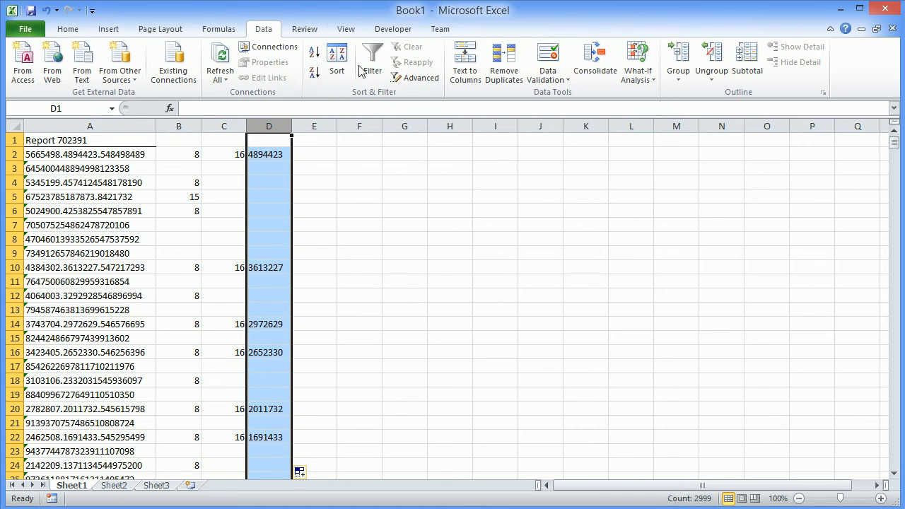
left_click(373, 64)
left_click(285, 140)
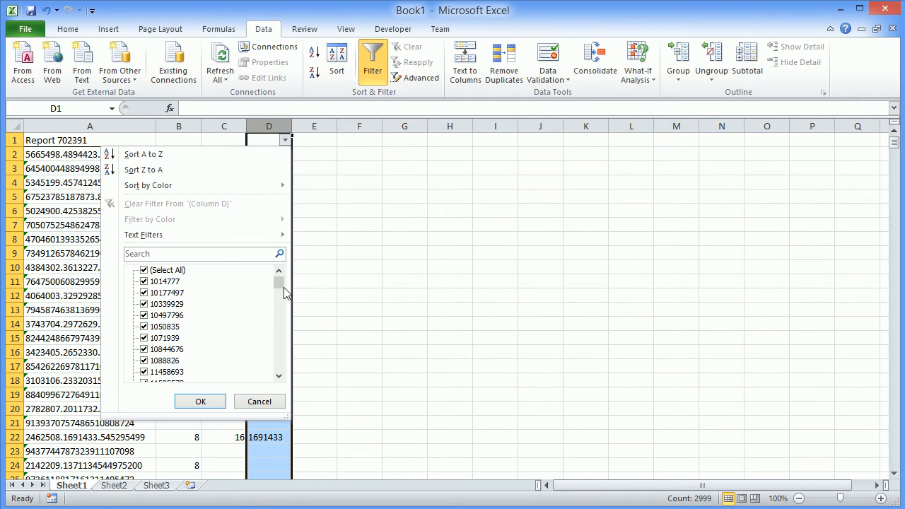
left_click_drag(280, 277, 282, 363)
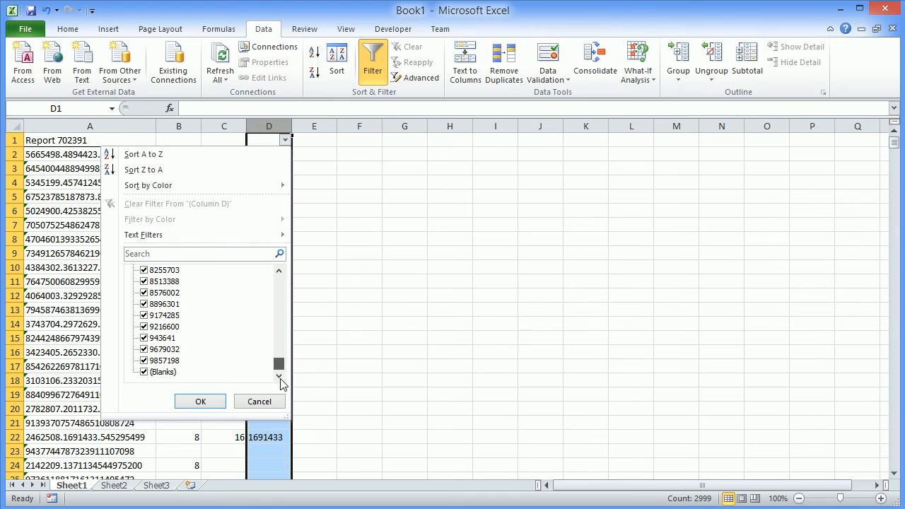
left_click(145, 372)
left_click(201, 401)
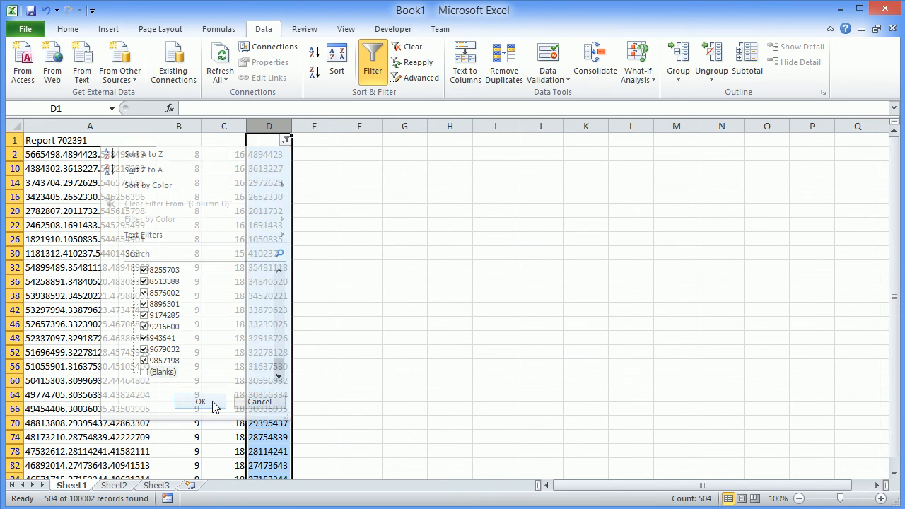
Step: Reselect all values in column D's filter and turn filtering off
left_click(286, 140)
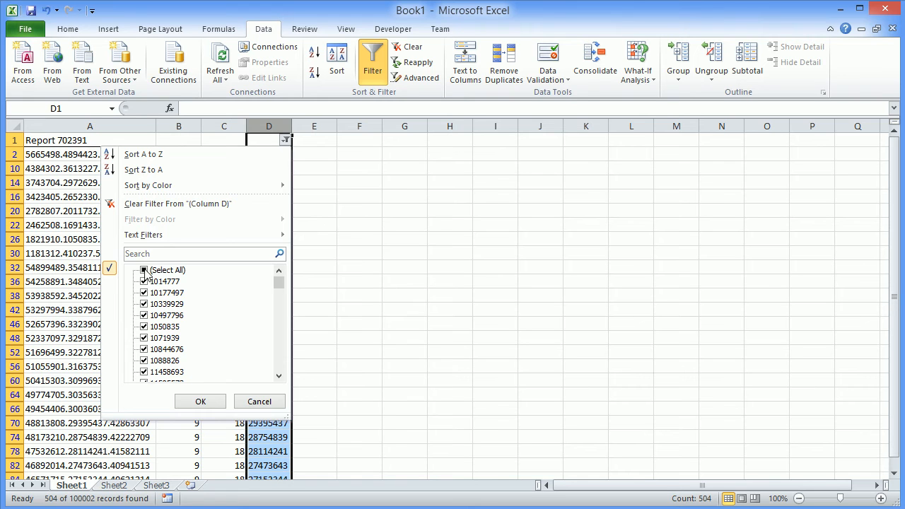
left_click(145, 271)
left_click(205, 402)
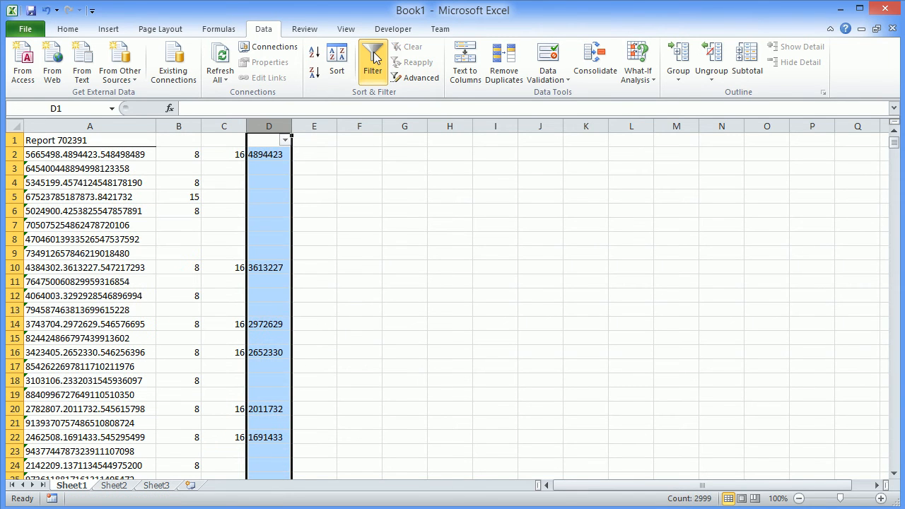
left_click(375, 58)
left_click(276, 167)
left_click(315, 153)
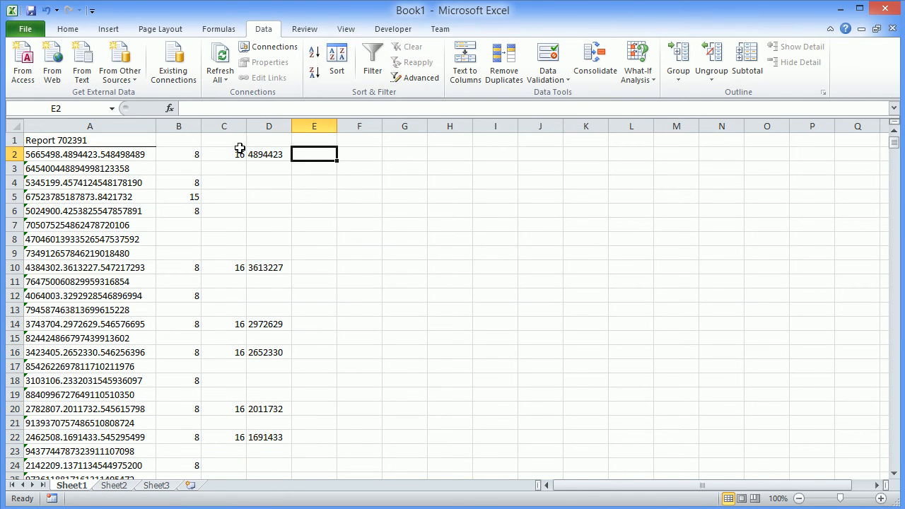
Step: Review the formulas in B2, C2 and D2 in turn
left_click(196, 150)
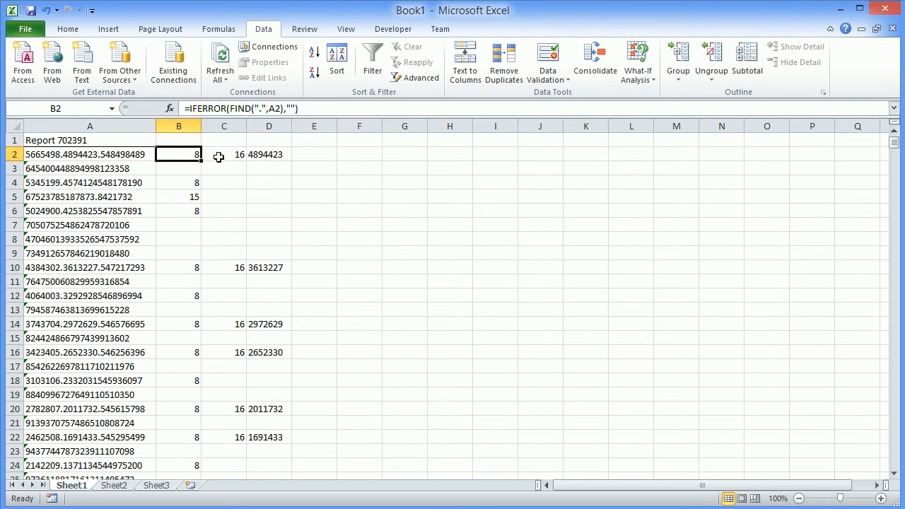
left_click(218, 157)
left_click(264, 155)
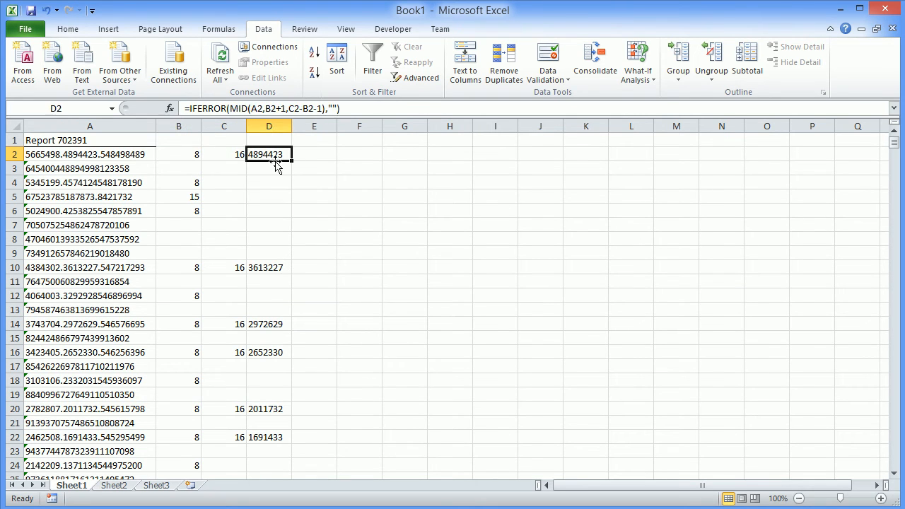
left_click(308, 153)
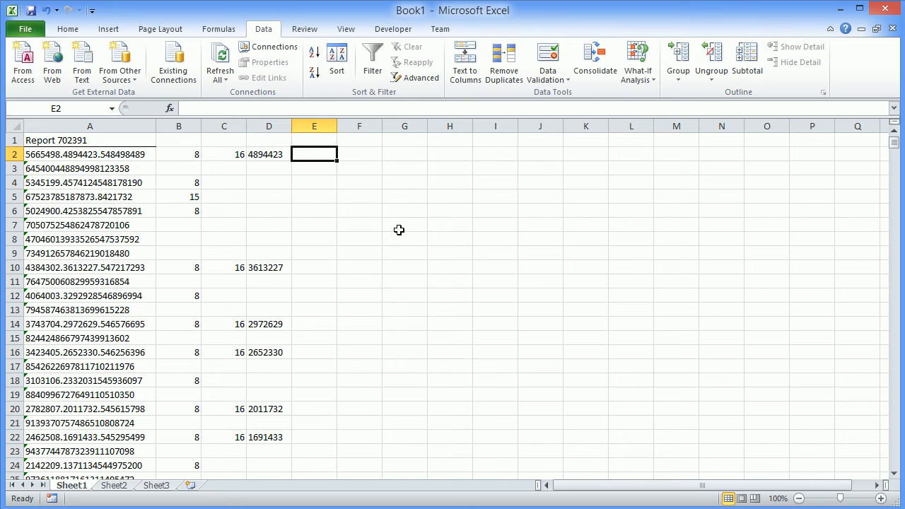
Step: Begin the formula in E2 with IFERROR and MID on A2, starting one character past the first period: =iferror((mid(a2,find(".",a2)+1,
type("=")
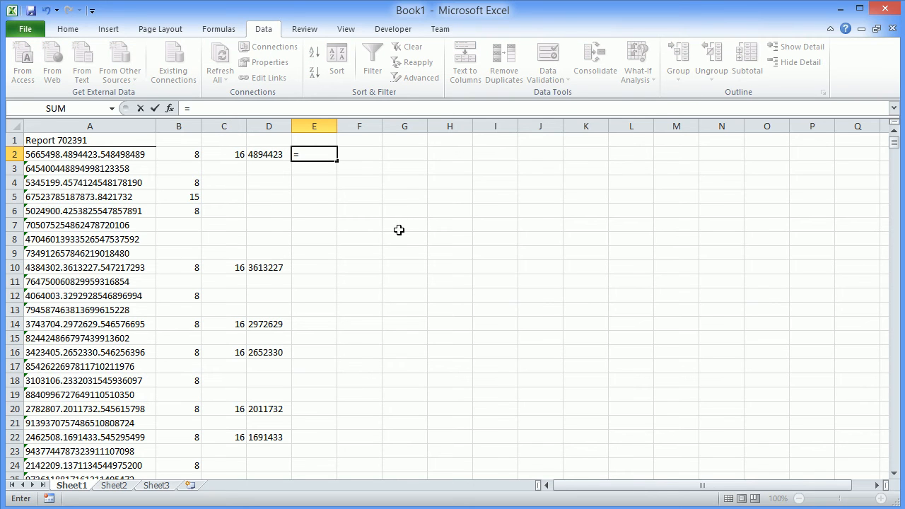
type("iferror(")
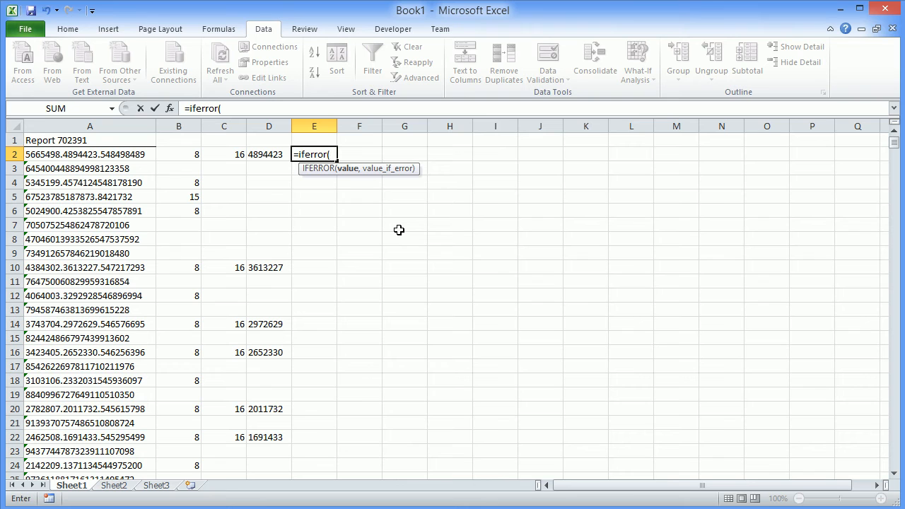
type("(")
type("mid")
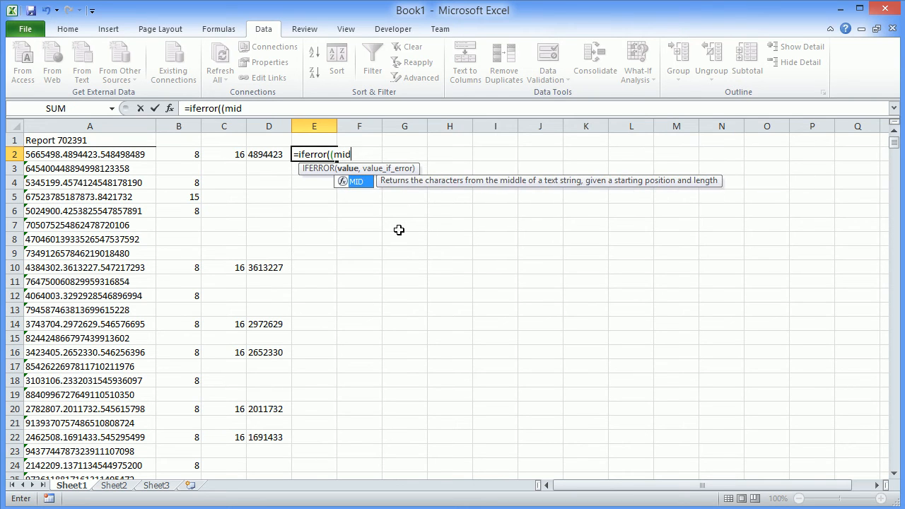
type("(a")
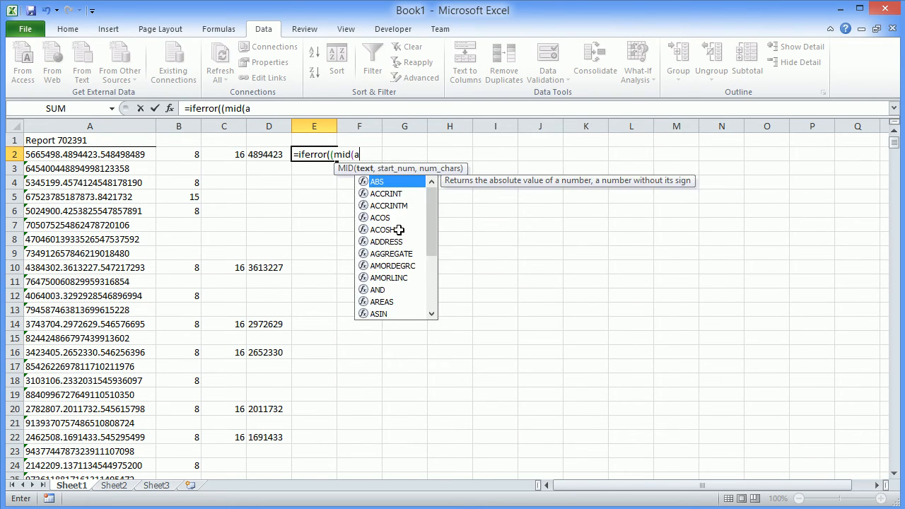
type("2")
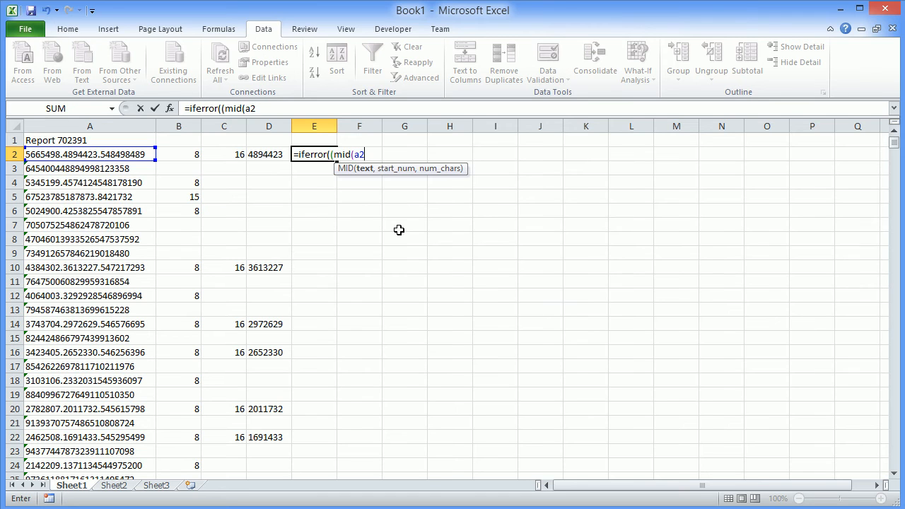
type(",f")
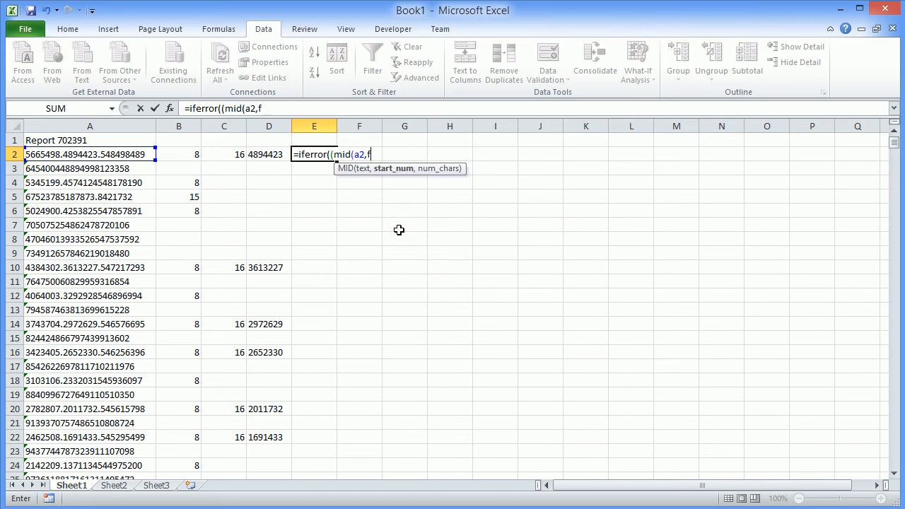
type("ind(\".")
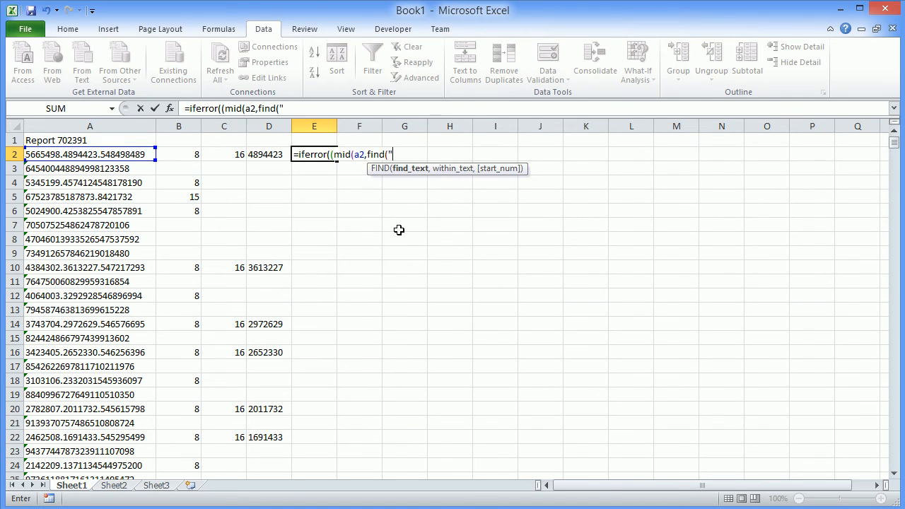
type("\",a2")
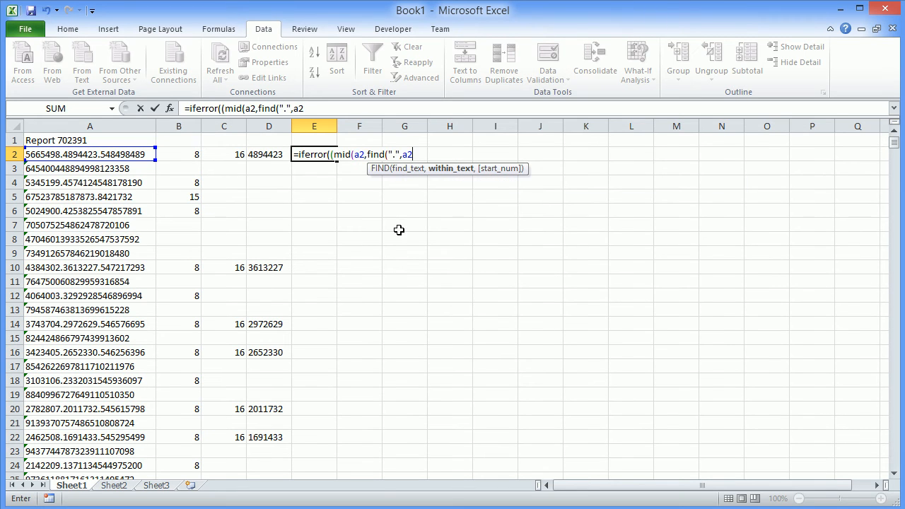
type(")+")
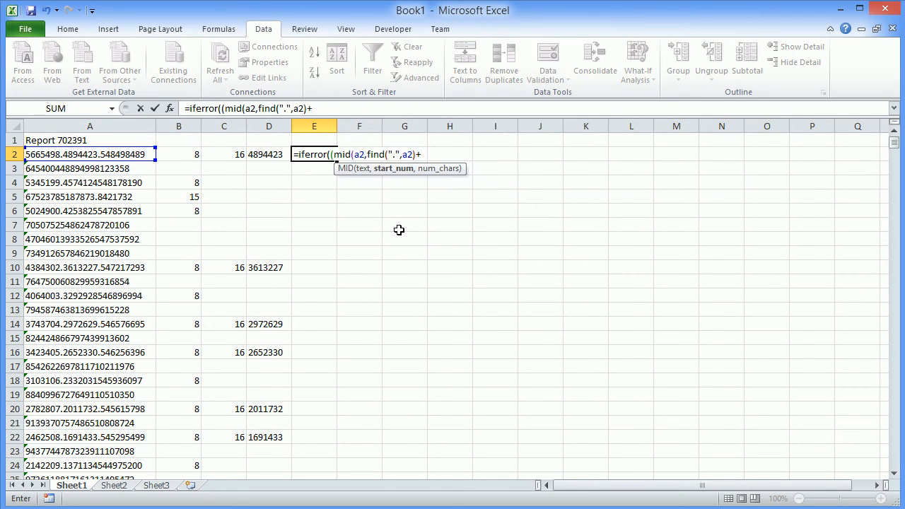
type("1,")
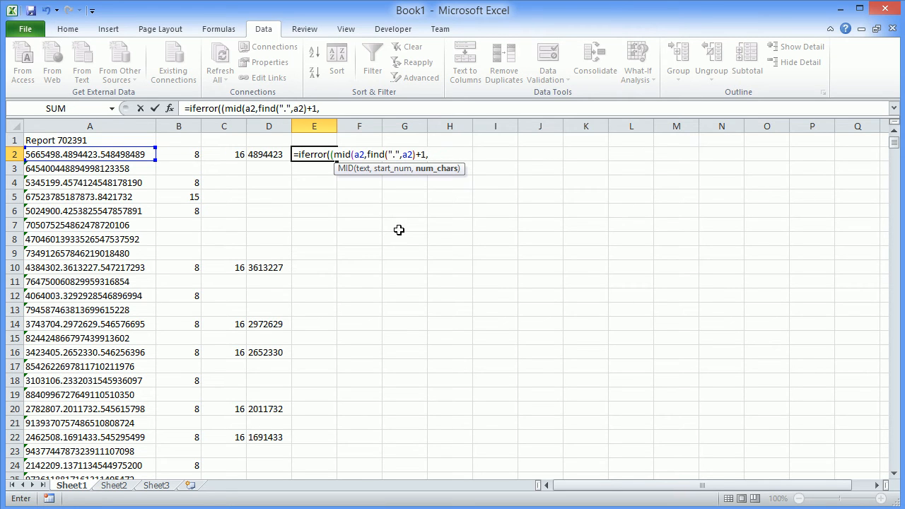
Step: Continue E2's MID length argument with a nested FIND for the second period, followed by a minus sign: find(".",a2,find(".",a2)+1)-
type("find")
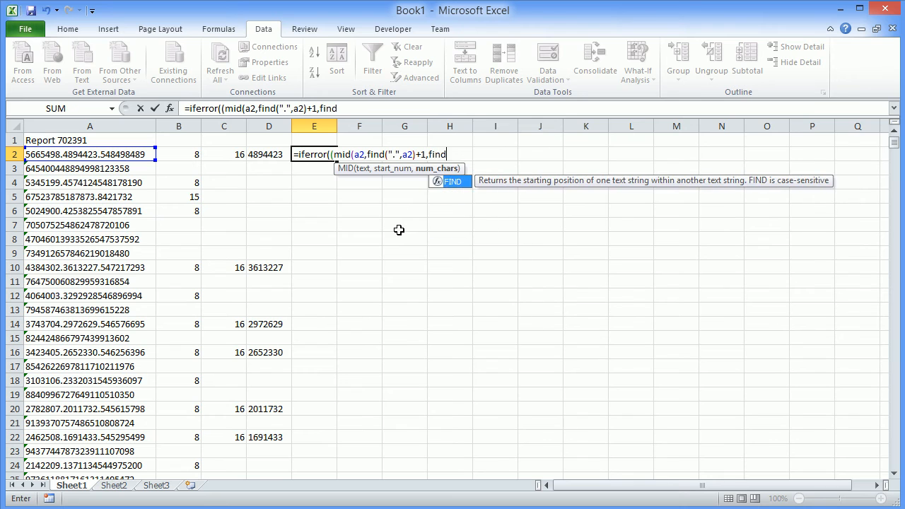
type("(")
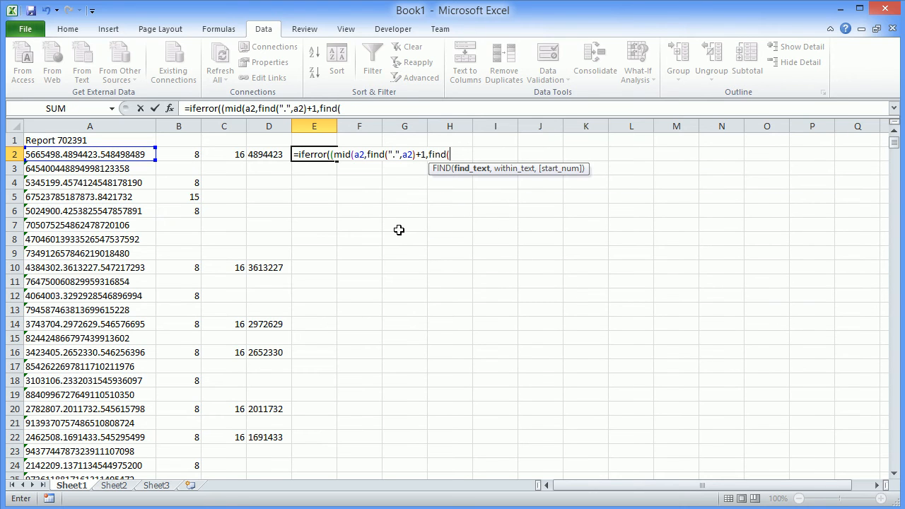
type("\".\",")
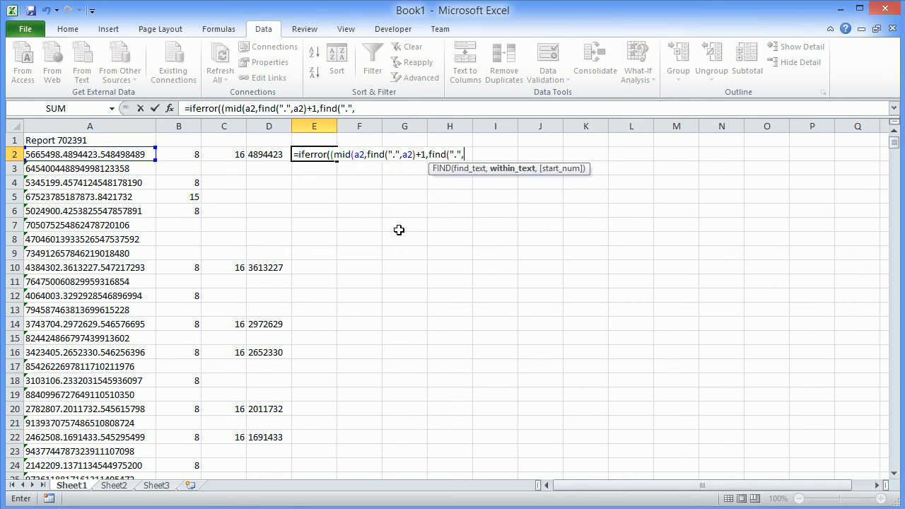
type("a2")
type(",")
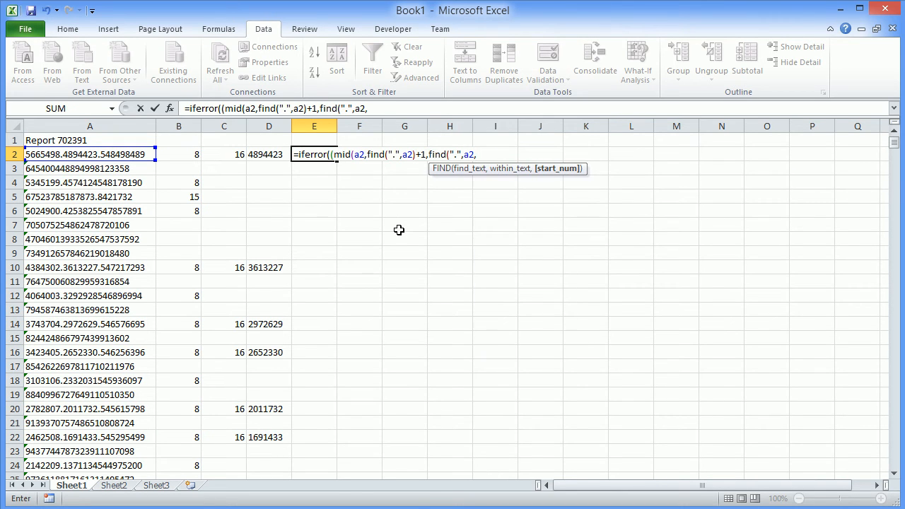
type("find(")
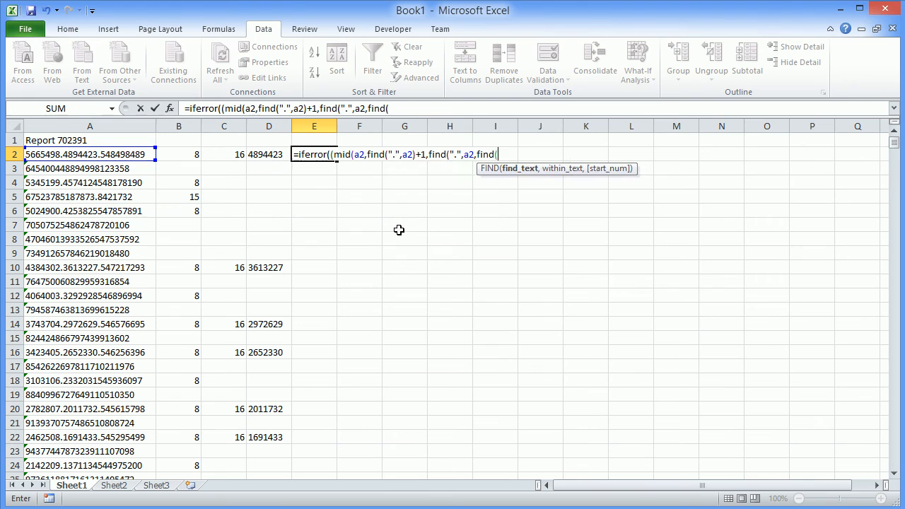
type("\".\",")
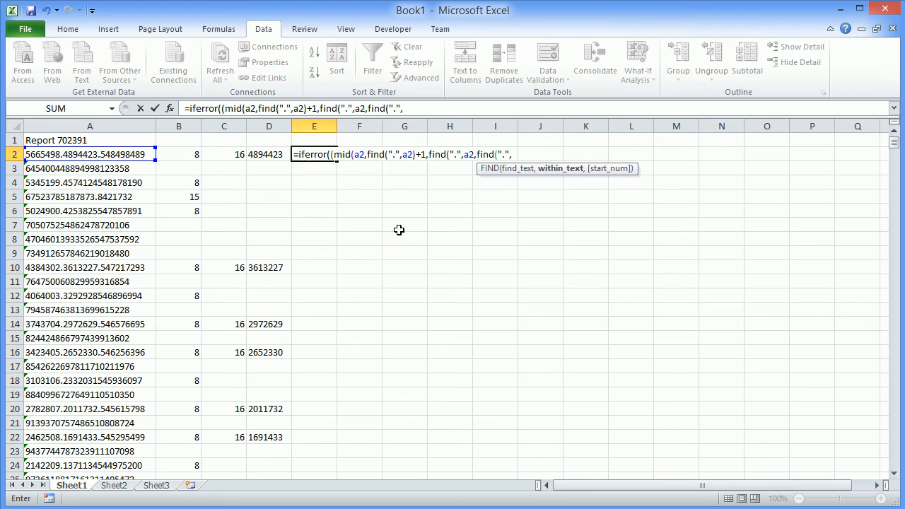
type("a2)+1")
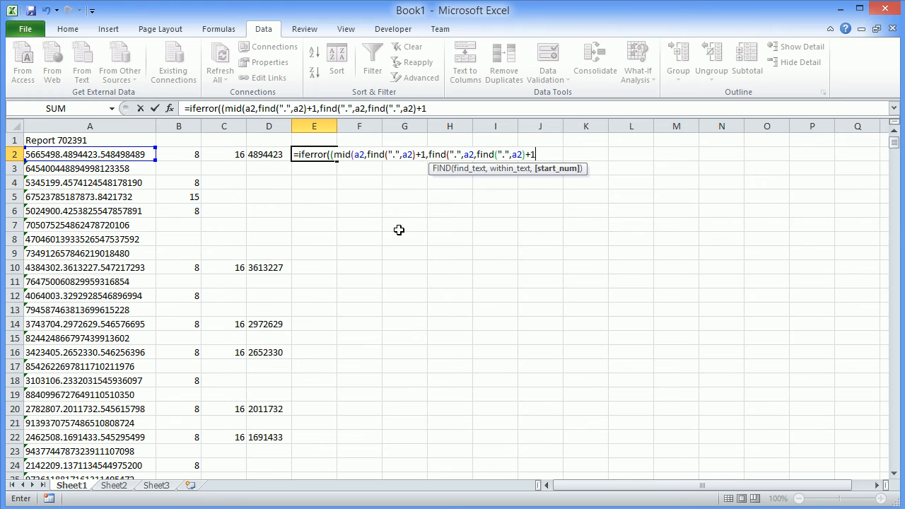
type(")-")
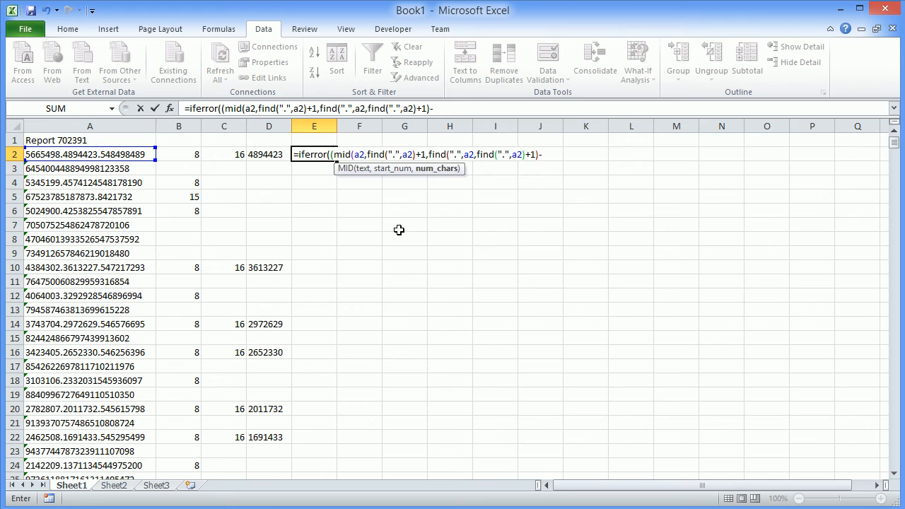
Step: Finish E2's formula by subtracting the first period's position and 1, returning empty text on errors: find(".",a2)-1)),"")
type("find")
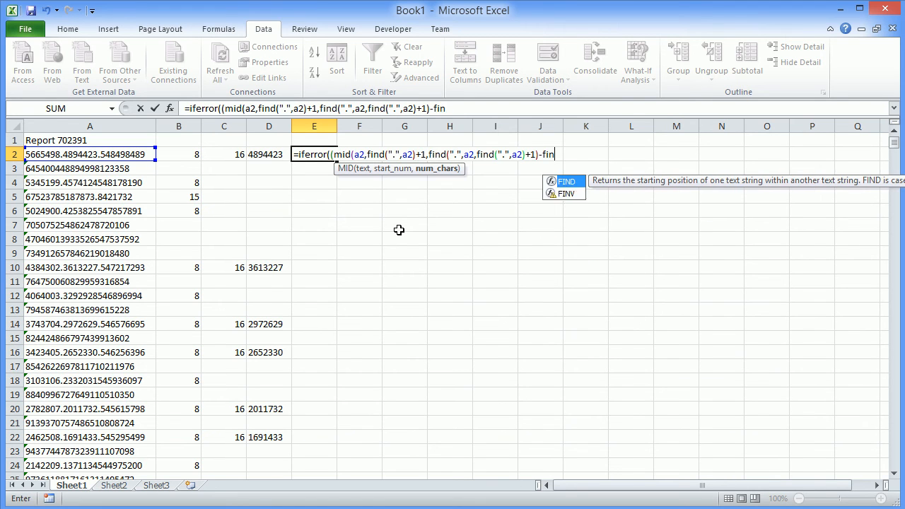
type("(")
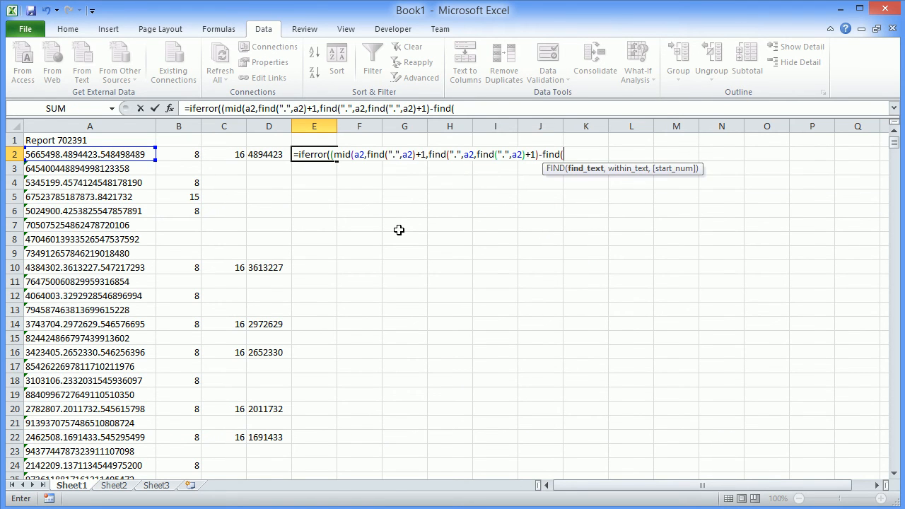
type("\".\",a2")
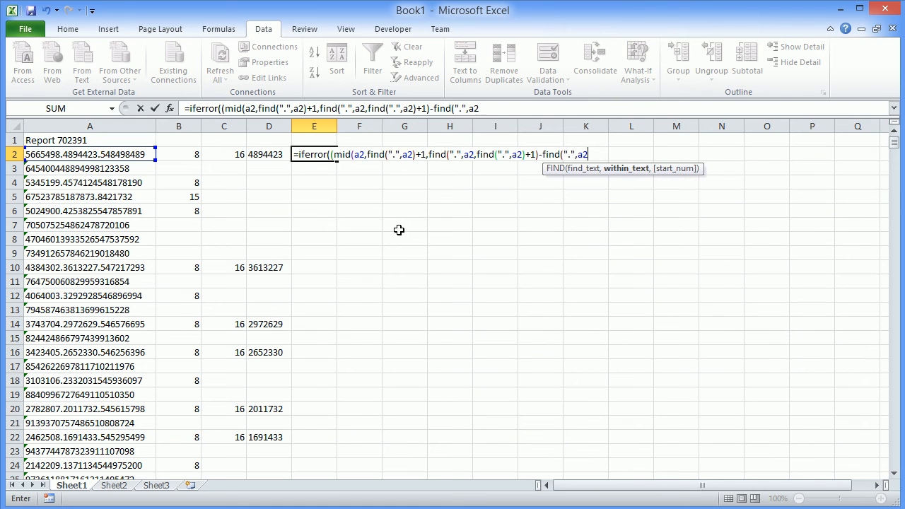
type(")-")
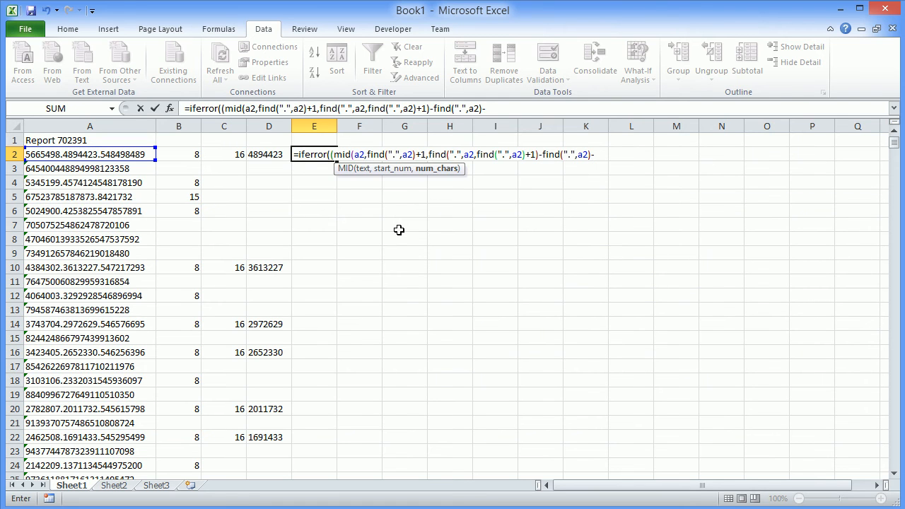
type("1)),")
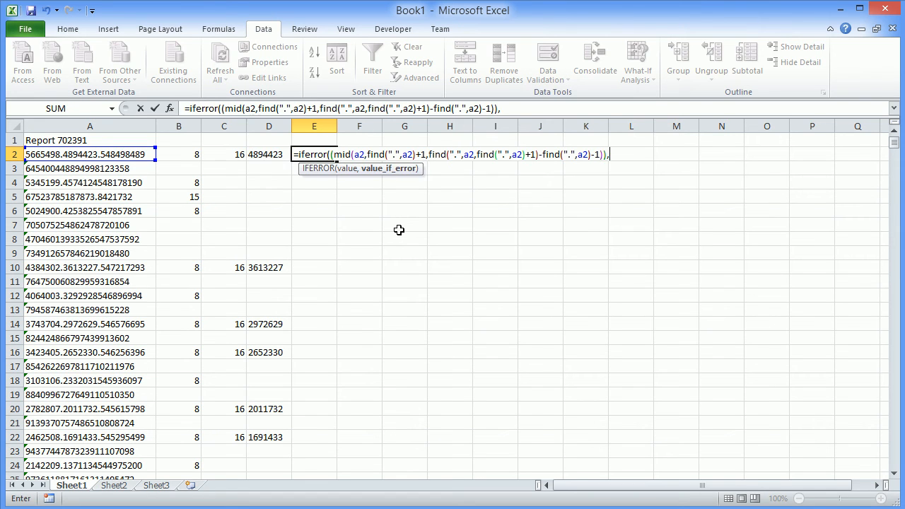
type("\"\")")
key("Return")
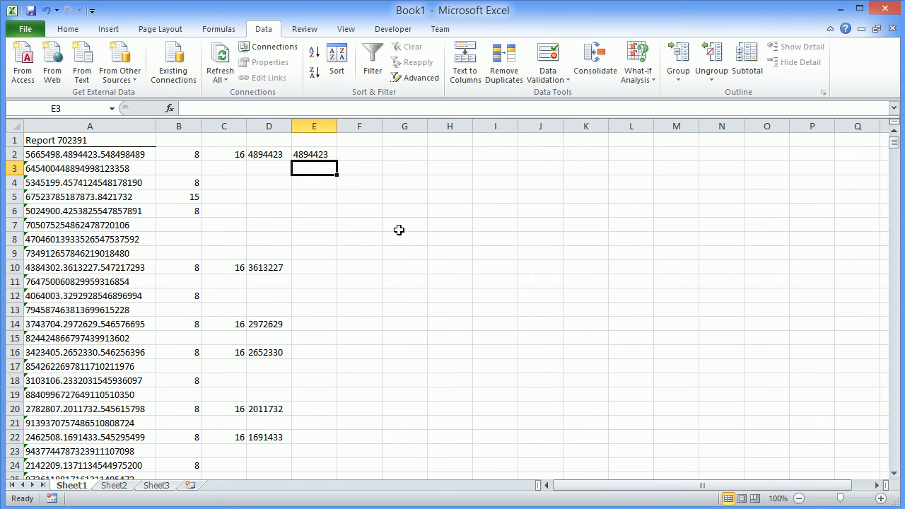
Step: Compare E2's combined formula with the separate formulas in columns B to D, and fill it down column E
key("Up")
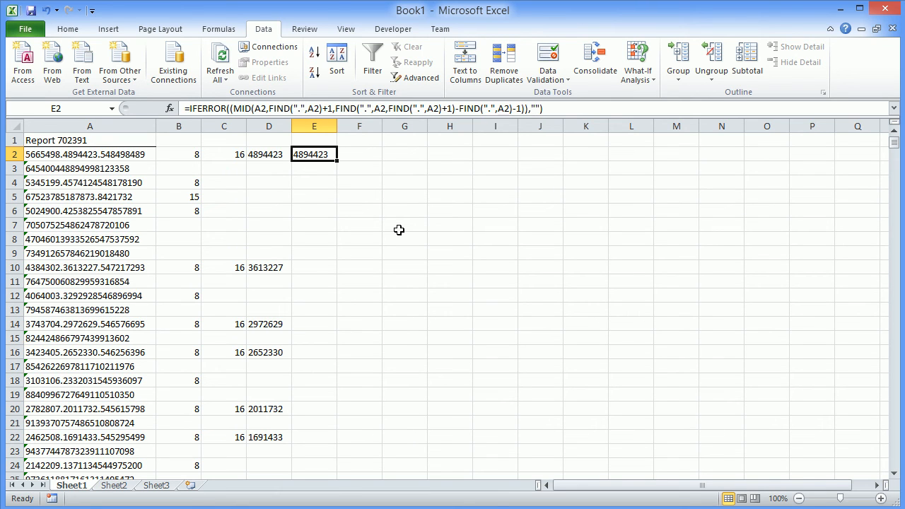
key("Left")
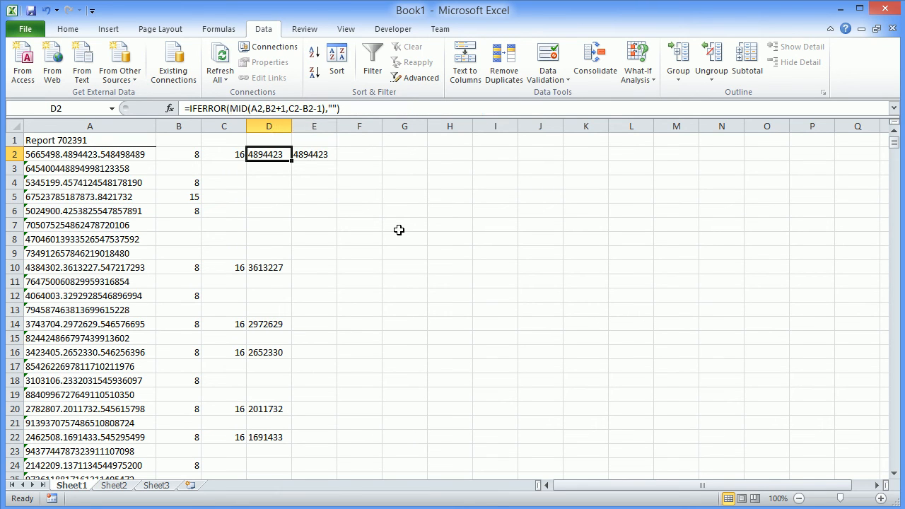
key("Left")
key("Left")
key("Right")
key("Right")
key("Right")
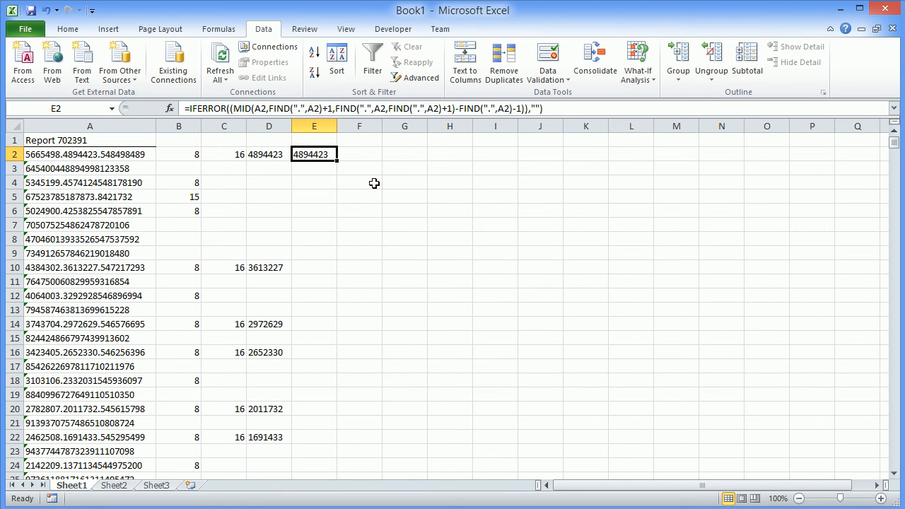
double_click(337, 161)
left_click(405, 299)
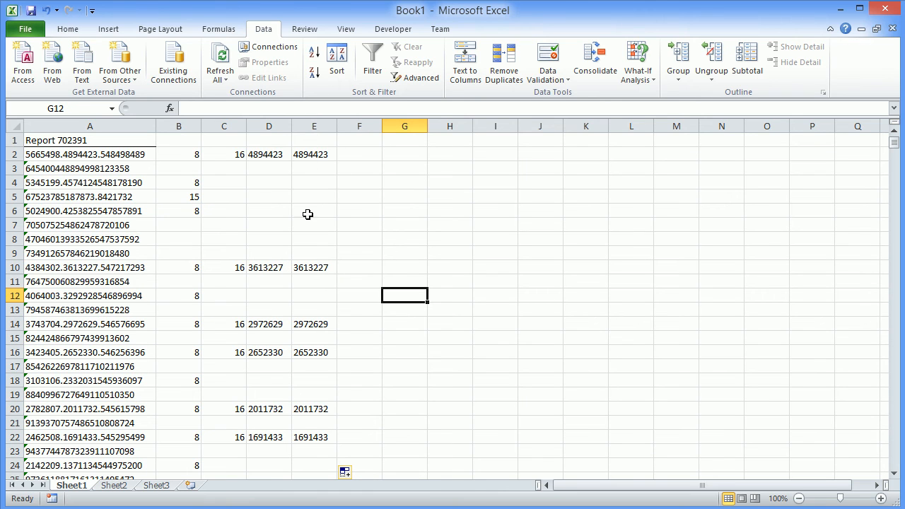
Step: Enter =D2=E2 in F2 to test whether the two extraction methods match
left_click(355, 153)
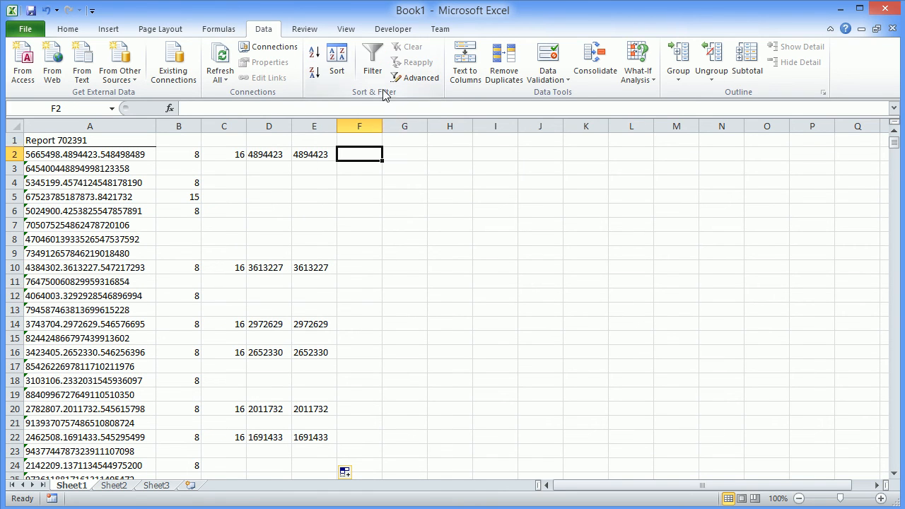
type("=t")
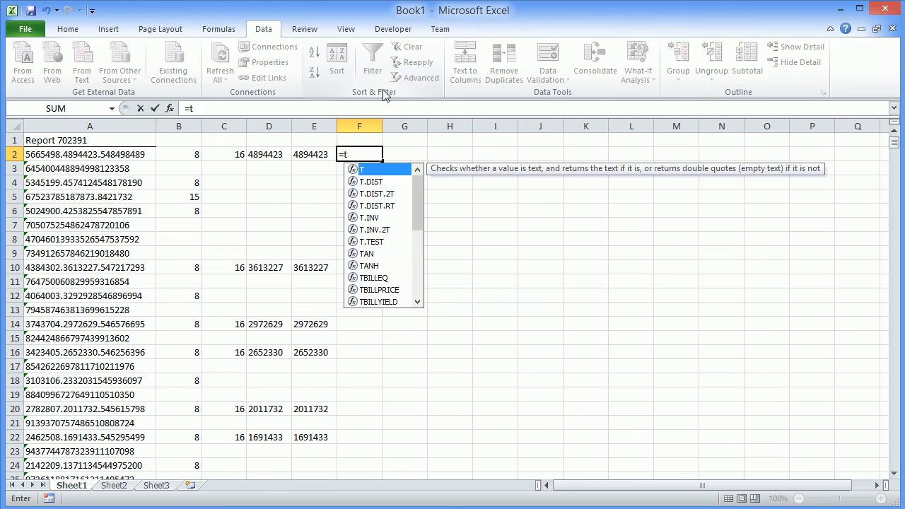
key("BackSpace")
key("Left")
key("Left")
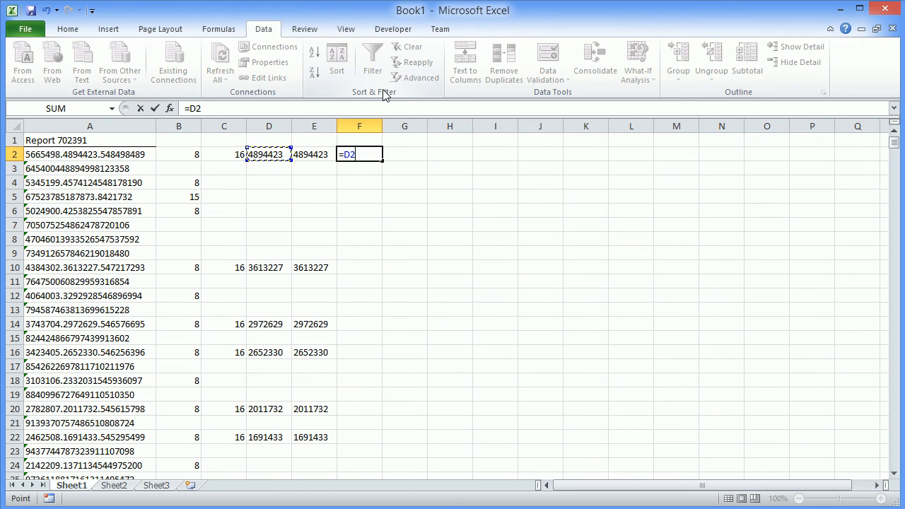
type("=")
key("Left")
key("ctrl+Return")
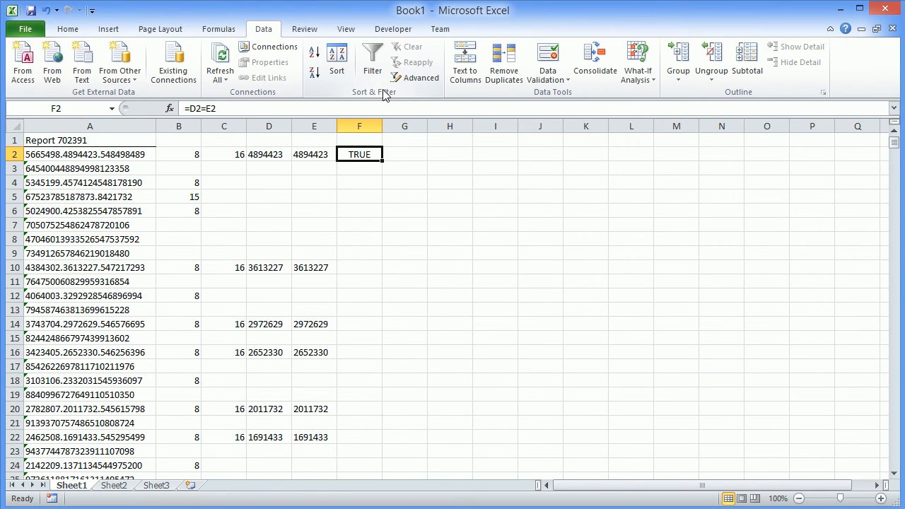
Step: Copy the comparison formula from F2 to F3 and check both cells
key("ctrl+c")
key("Down")
key("ctrl+v")
key("Escape")
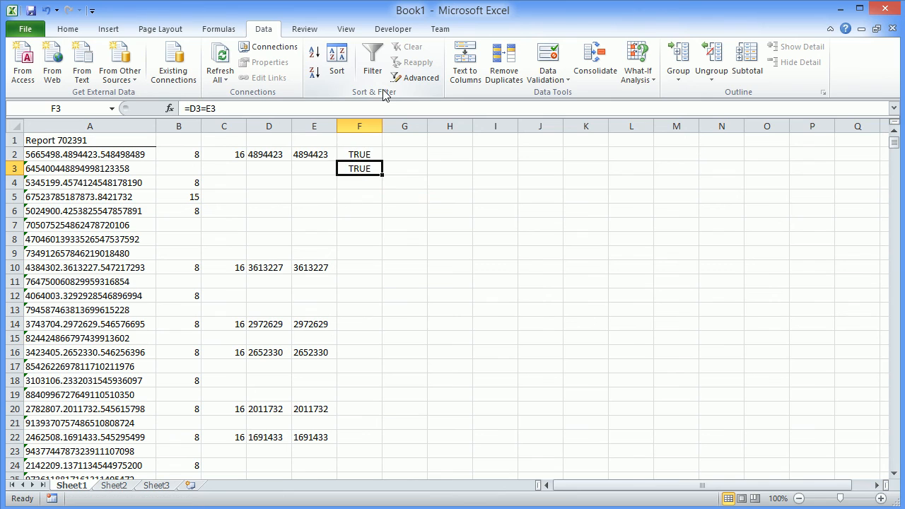
key("Up")
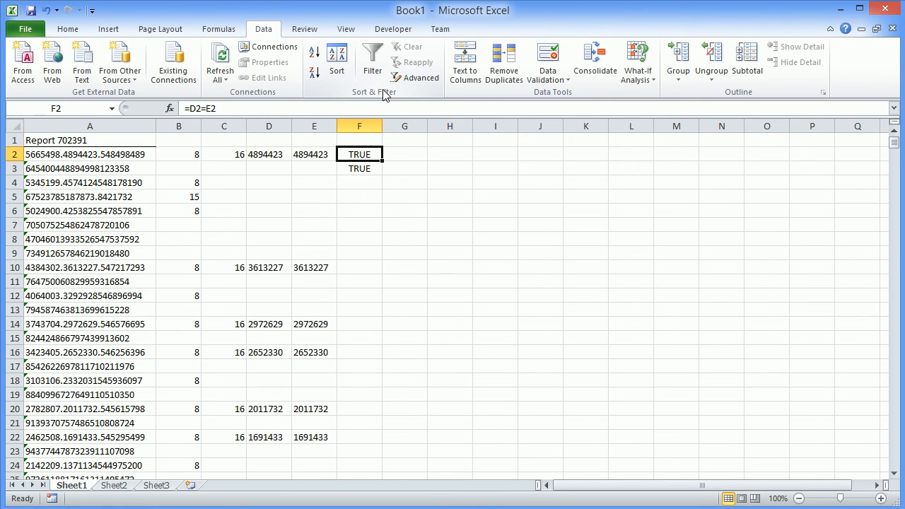
key("Down")
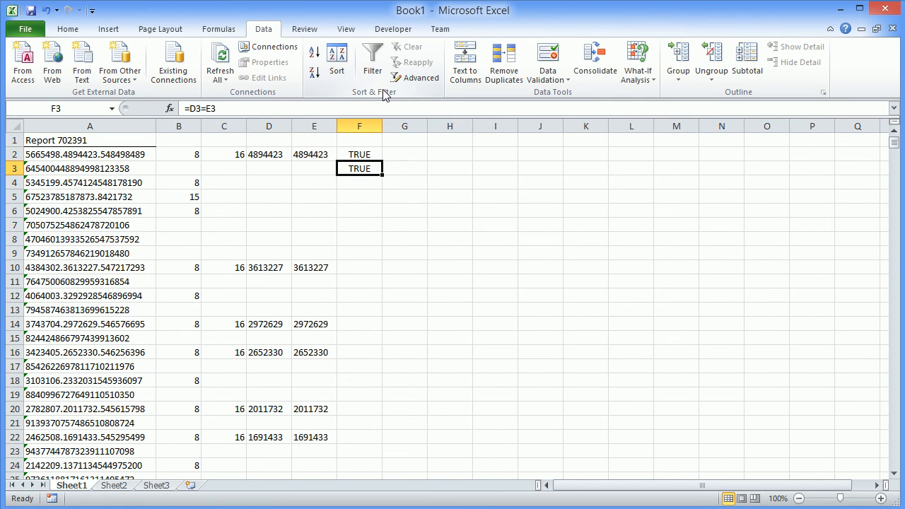
Step: Fill the comparison formula down column F to check the remaining rows, and delete column F
double_click(383, 174)
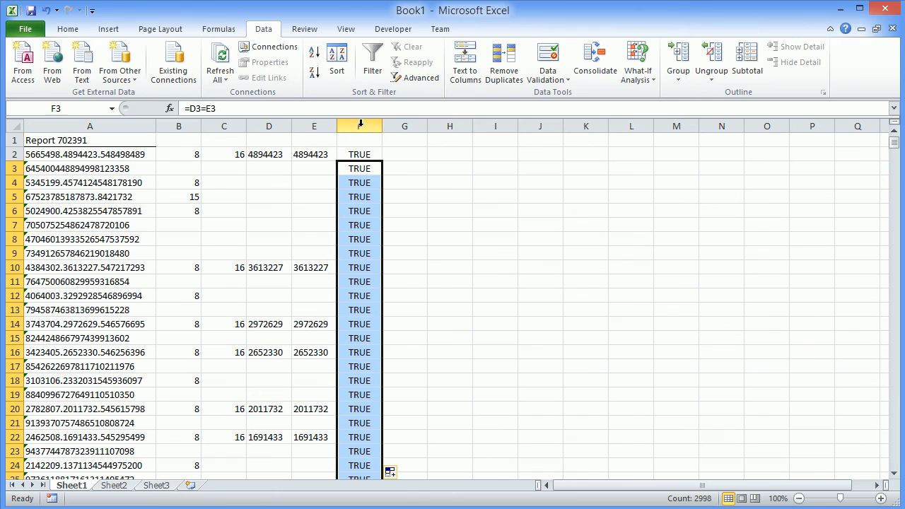
right_click(360, 124)
left_click(397, 250)
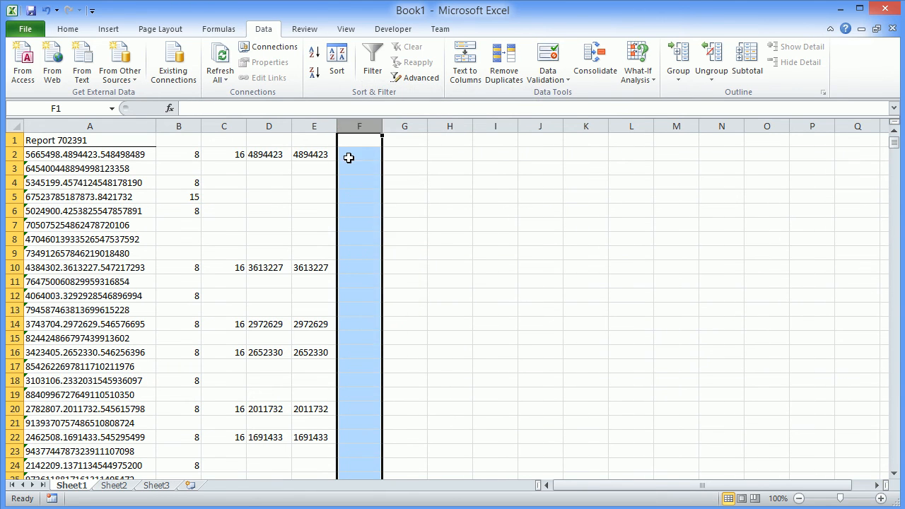
Step: Enter =row() in F2 and fill it down column F to number the data rows
left_click(348, 155)
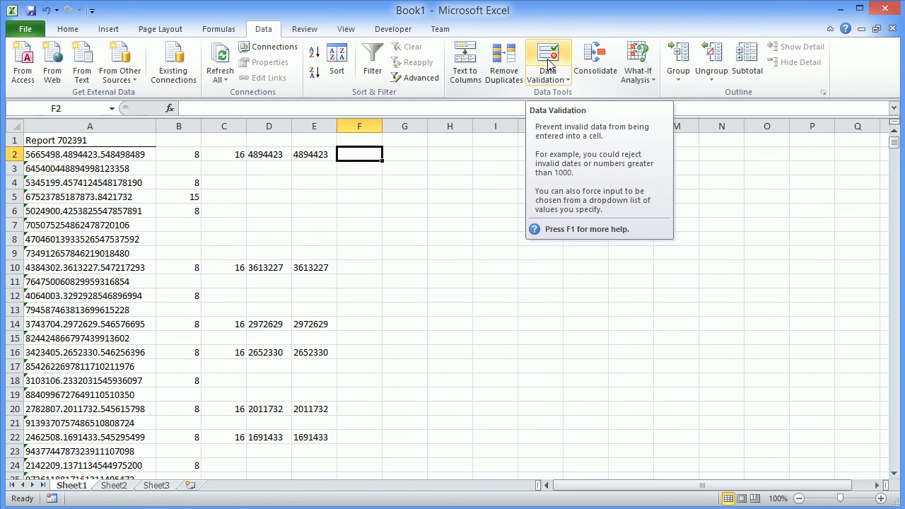
type("=")
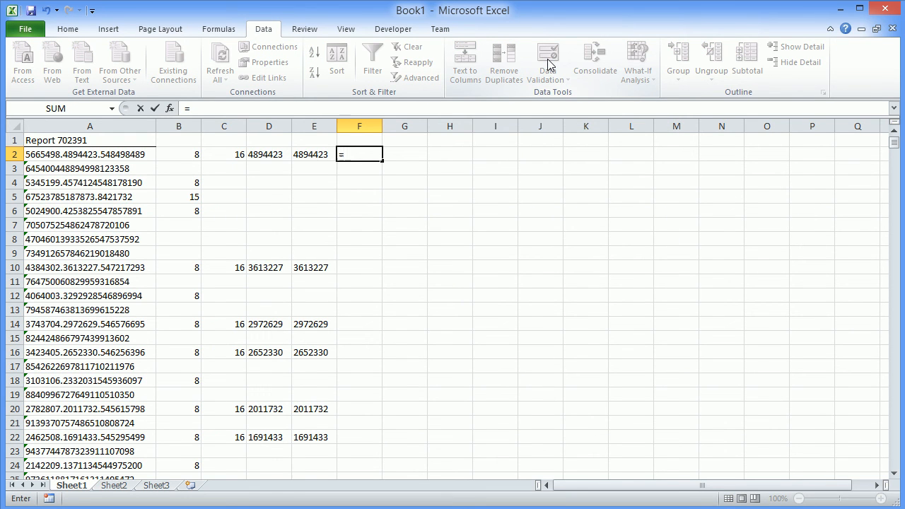
type("row()")
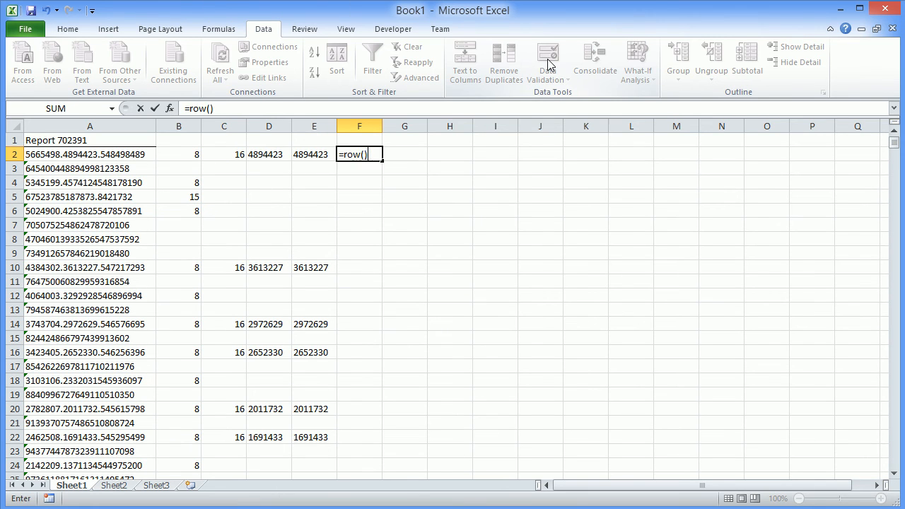
key("Return")
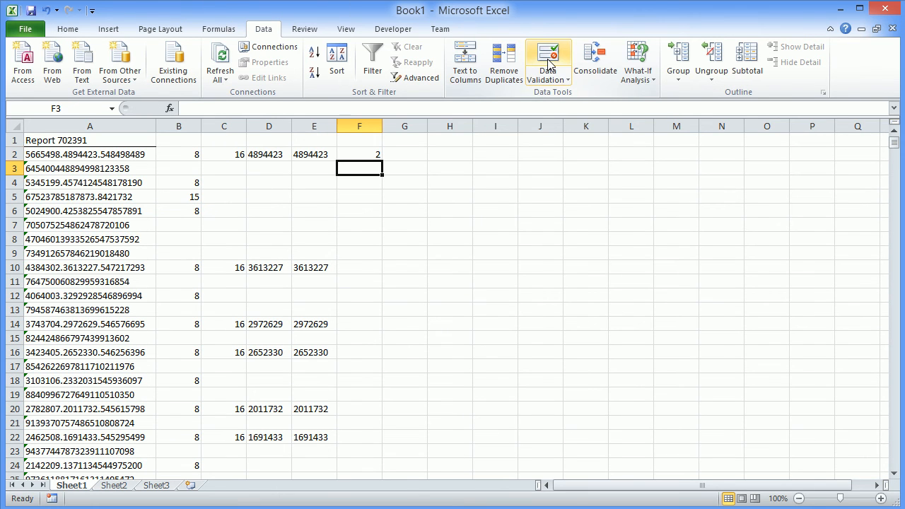
left_click(375, 155)
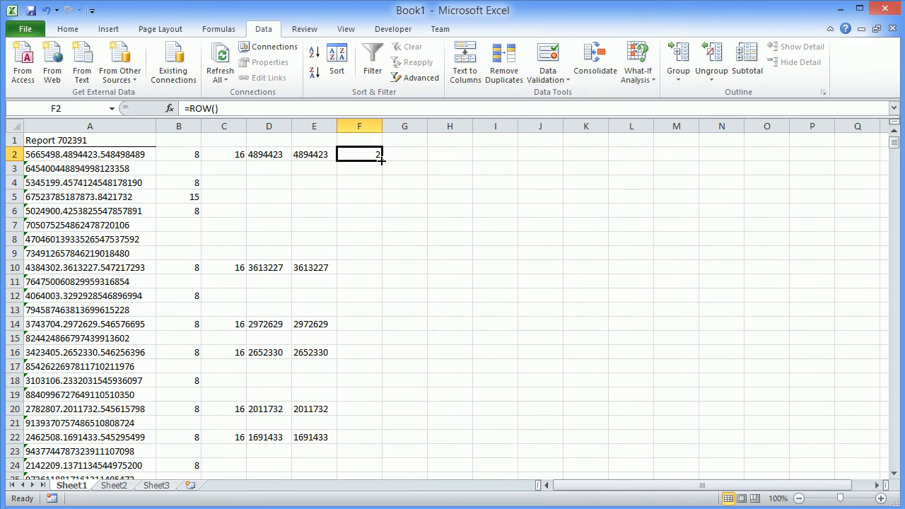
double_click(382, 161)
left_click(357, 155)
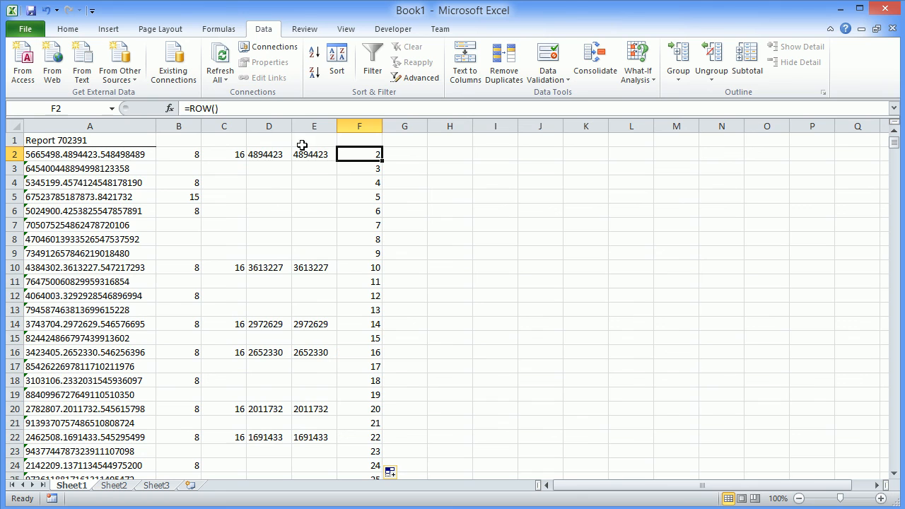
Step: Add a filter to column E and exclude the blanks so only rows with extracted digits remain
left_click(317, 126)
left_click(373, 56)
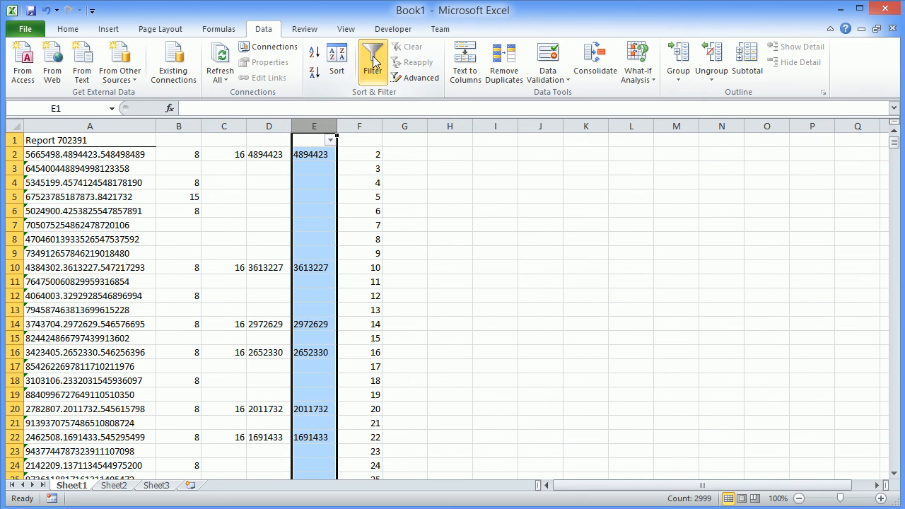
left_click(330, 140)
left_click_drag(324, 284, 324, 364)
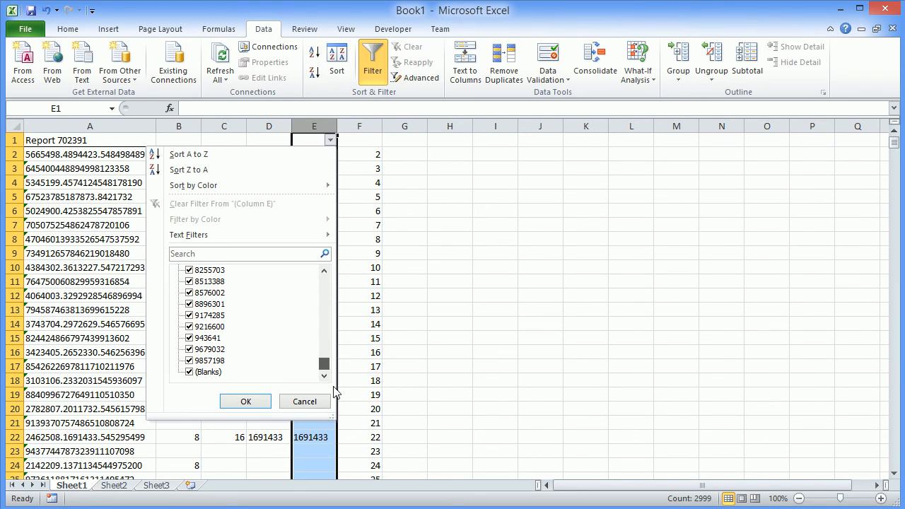
left_click(189, 372)
left_click(239, 401)
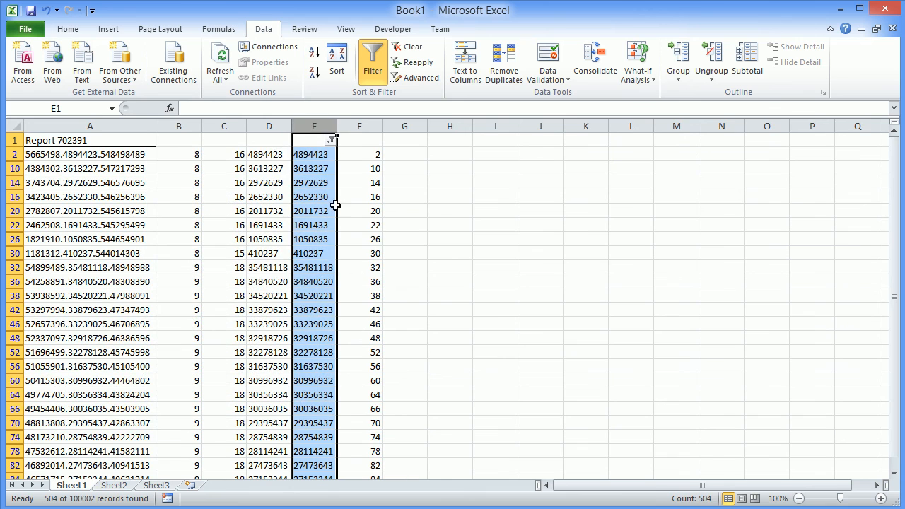
Step: Compare the first filtered rows' headings with the row numbers in column F, and delete column F
left_click(15, 154)
left_click(15, 169)
left_click(15, 183)
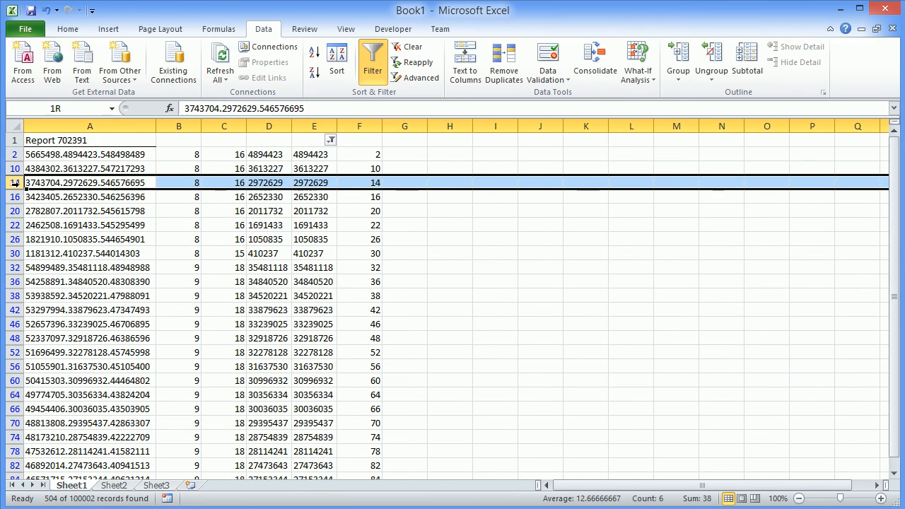
left_click(357, 197)
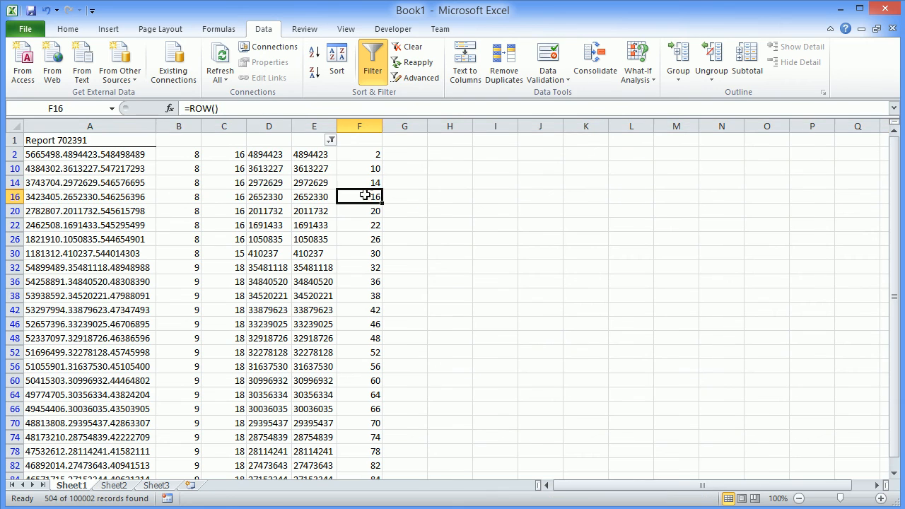
right_click(361, 128)
left_click(408, 254)
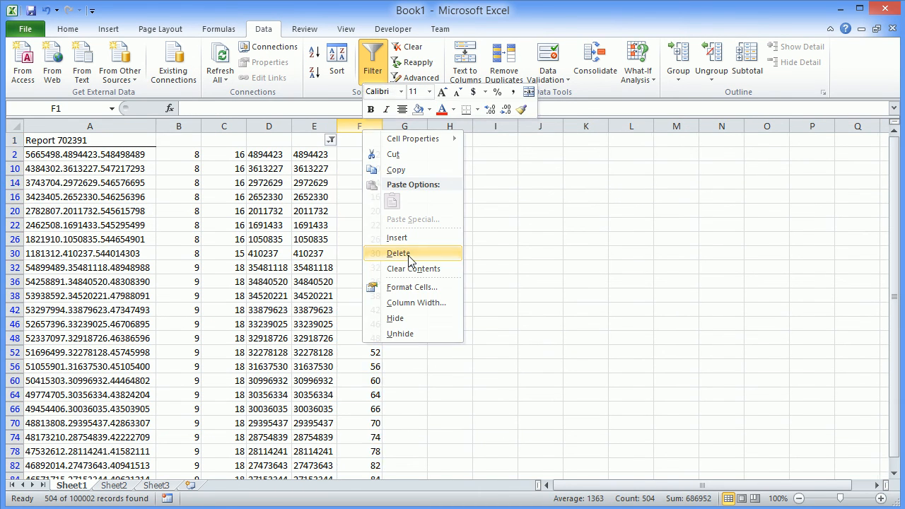
left_click(353, 155)
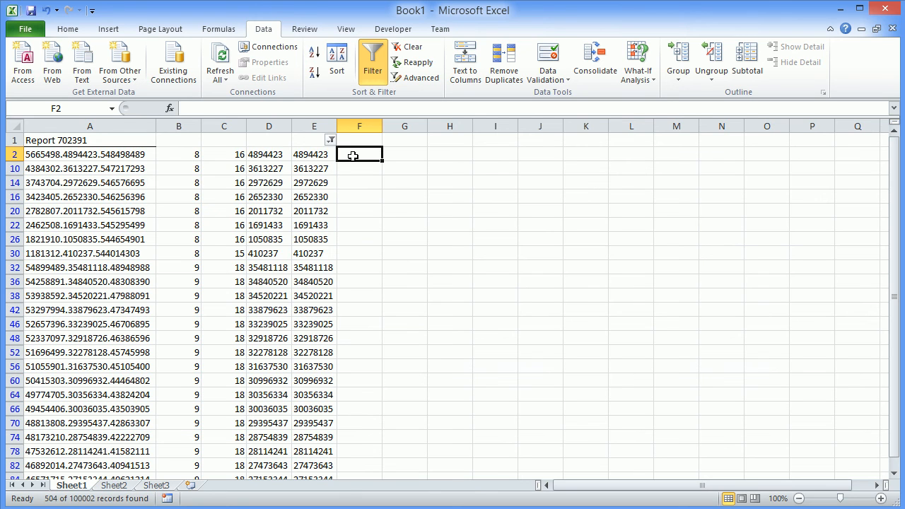